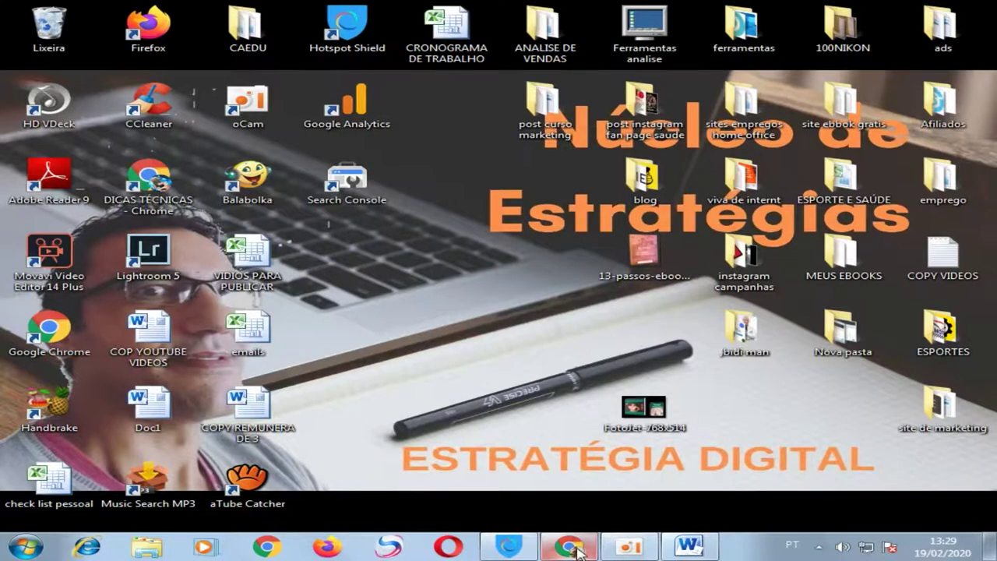
Step: Switch to Chrome and look over the home page of the Núcleo de Estratégia site
left_click(573, 548)
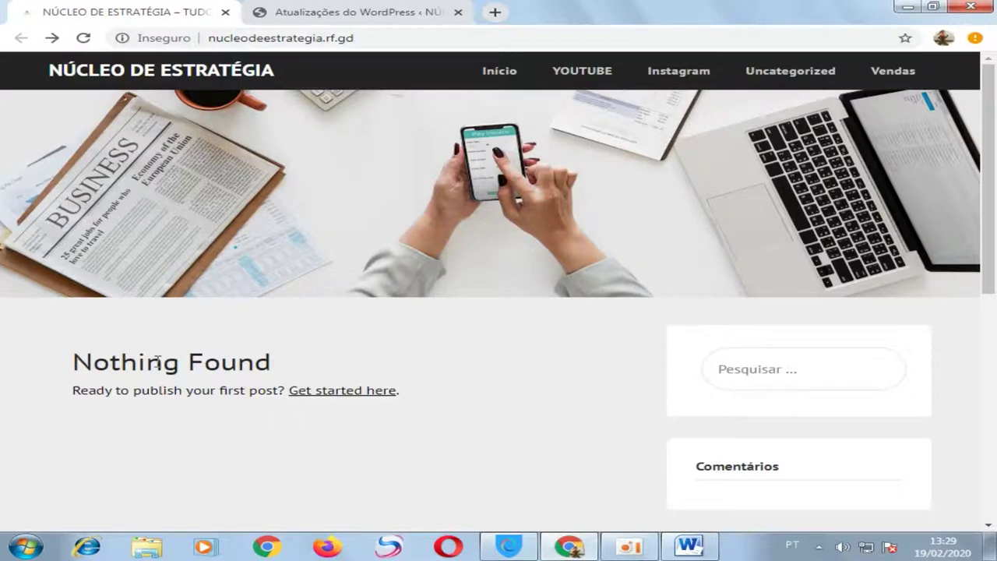
scroll(24, 342, "down", 5)
scroll(7, 340, "up", 5)
Step: In the site's WordPress admin, open the page for adding new plugins and search for ELEMENTOR
left_click(355, 8)
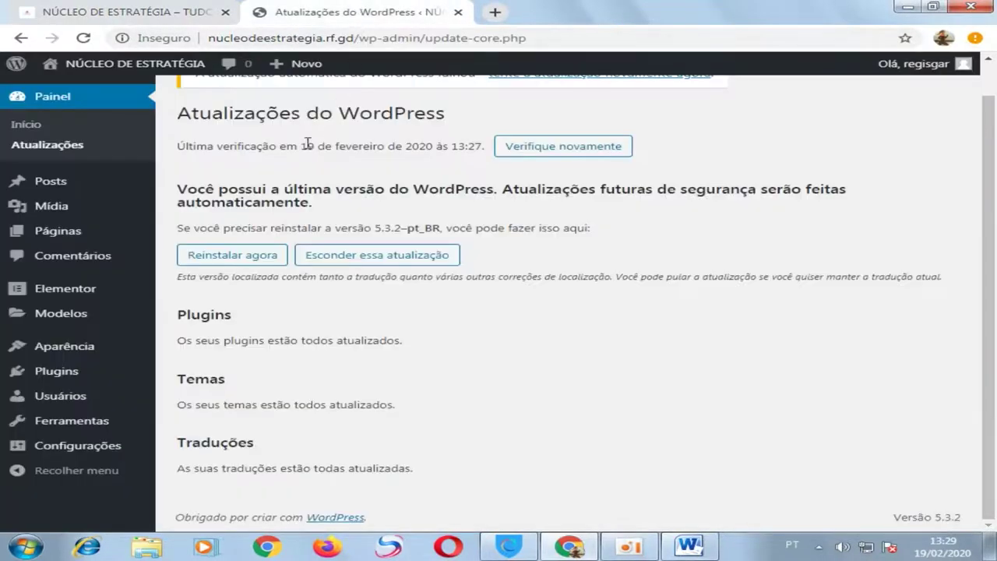
mouse_move(26, 312)
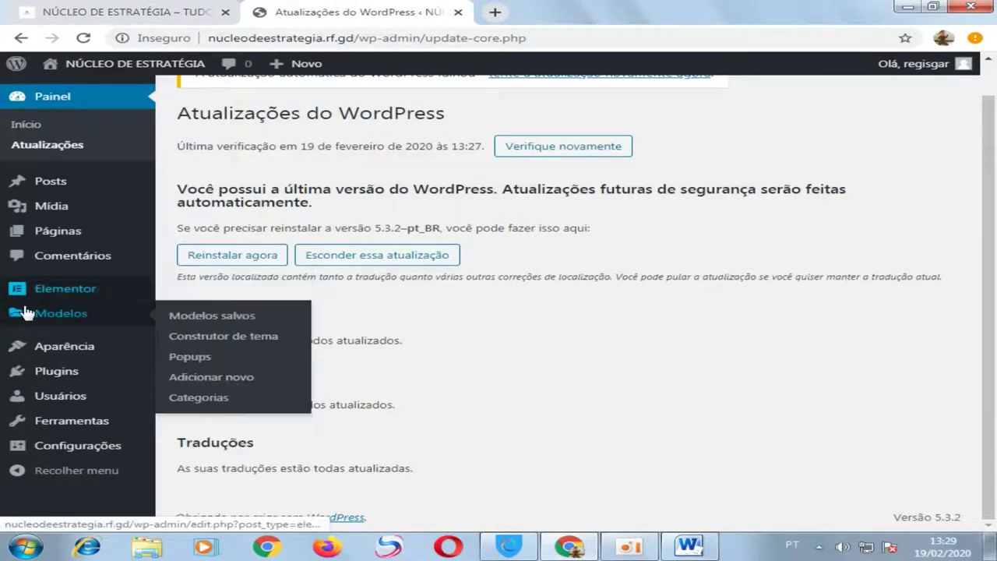
mouse_move(67, 369)
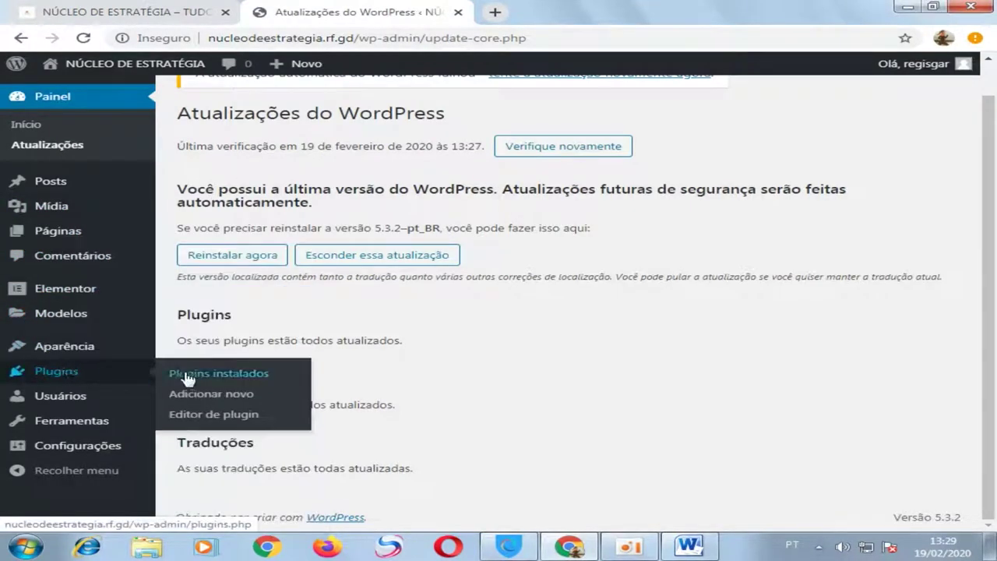
left_click(234, 395)
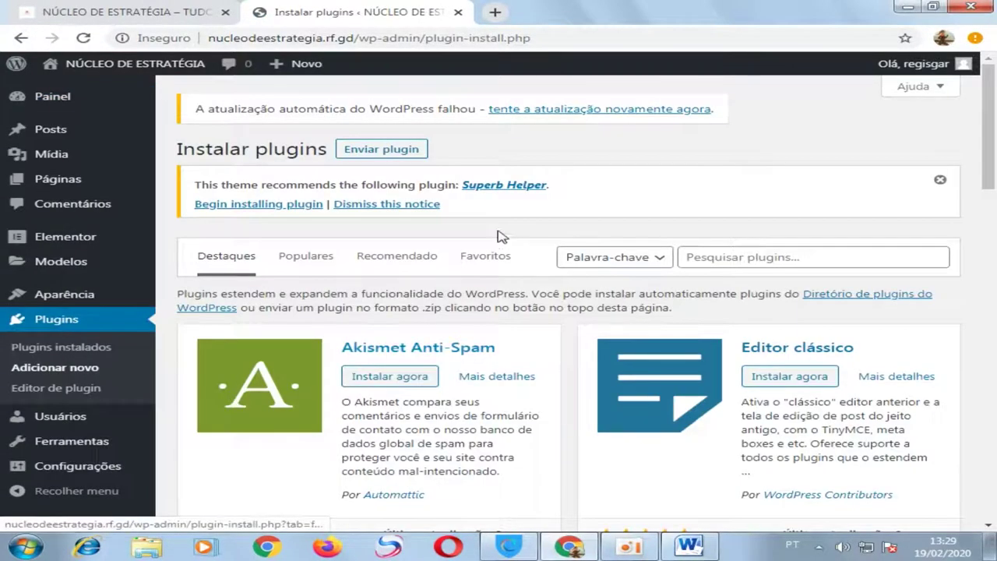
scroll(651, 241, "down", 2)
scroll(718, 259, "up", 2)
left_click(719, 257)
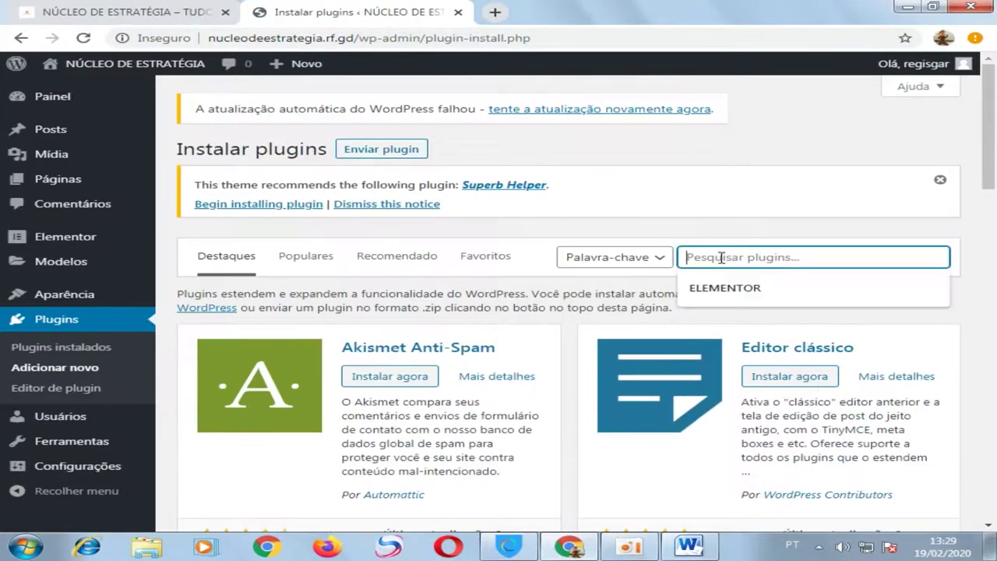
left_click(777, 289)
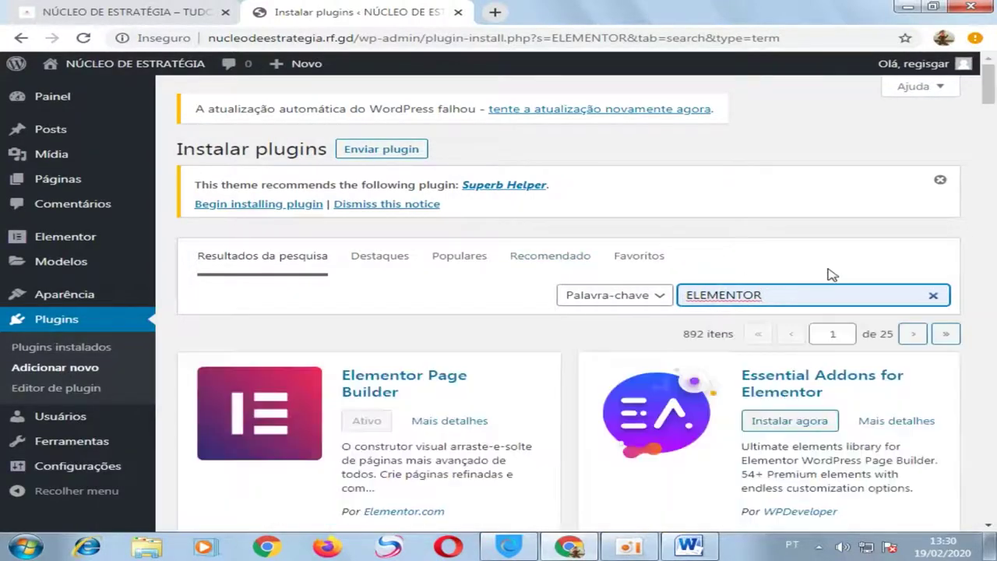
Step: Examine the Elementor Page Builder entry in the plugin search results, including its installation status
scroll(545, 243, "down", 3)
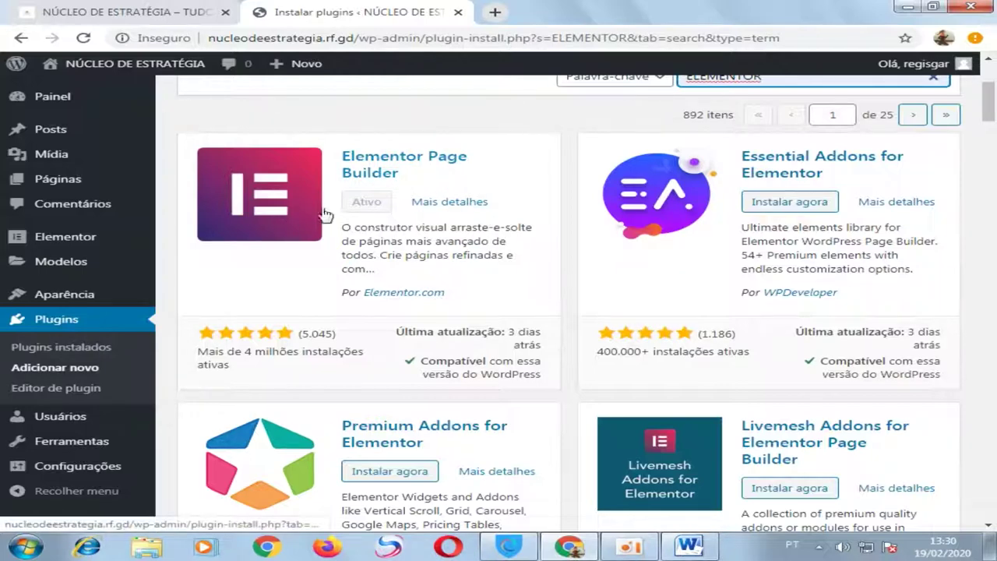
scroll(324, 214, "up", 3)
scroll(369, 251, "down", 3)
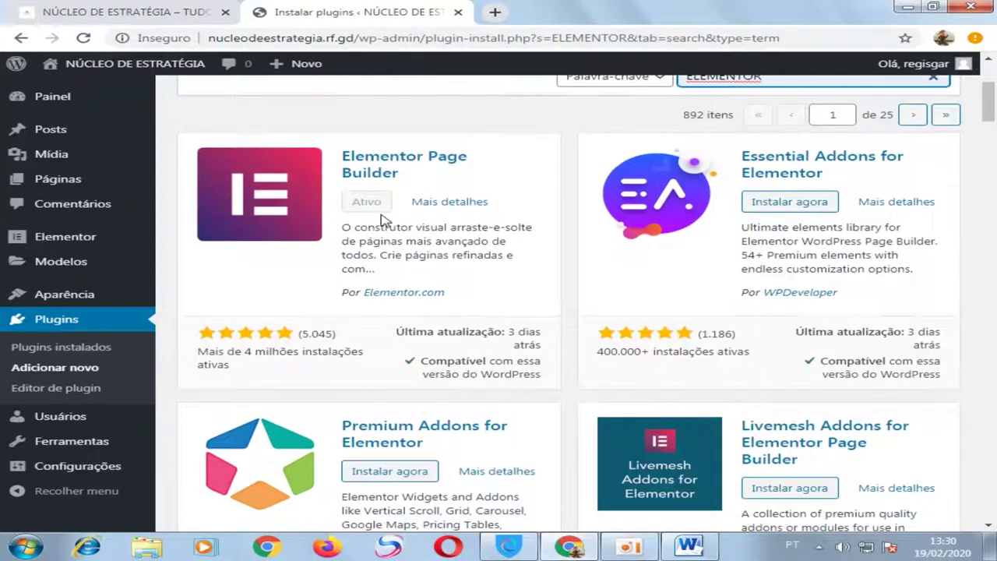
scroll(405, 222, "up", 3)
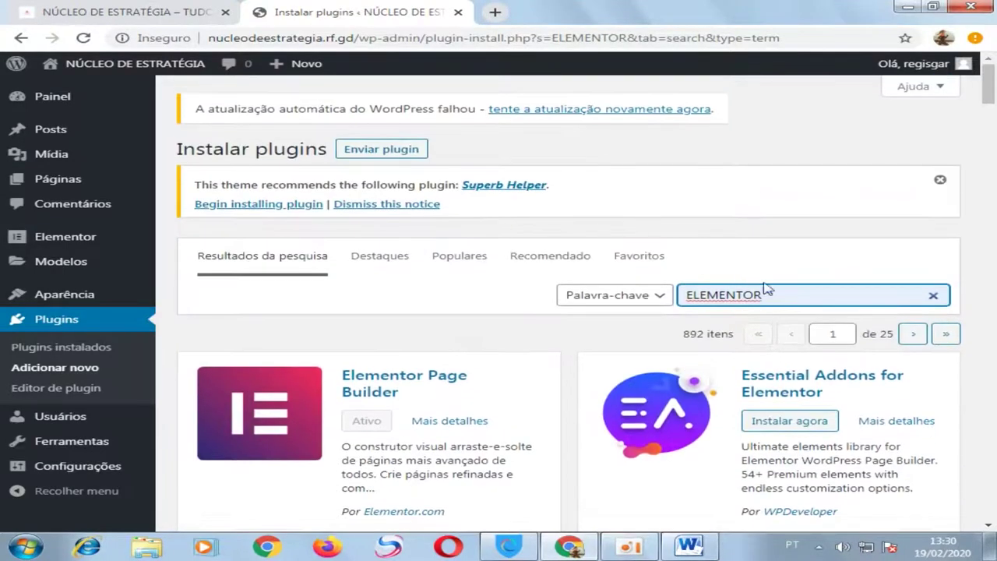
double_click(809, 292)
scroll(405, 312, "down", 2)
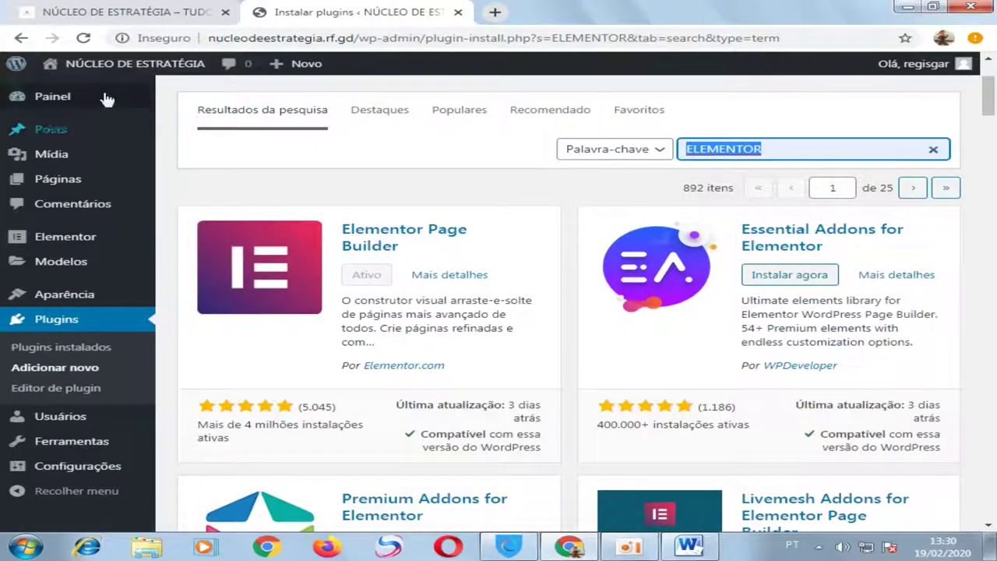
Step: Create a new WordPress page and title it TESTE1
mouse_move(52, 224)
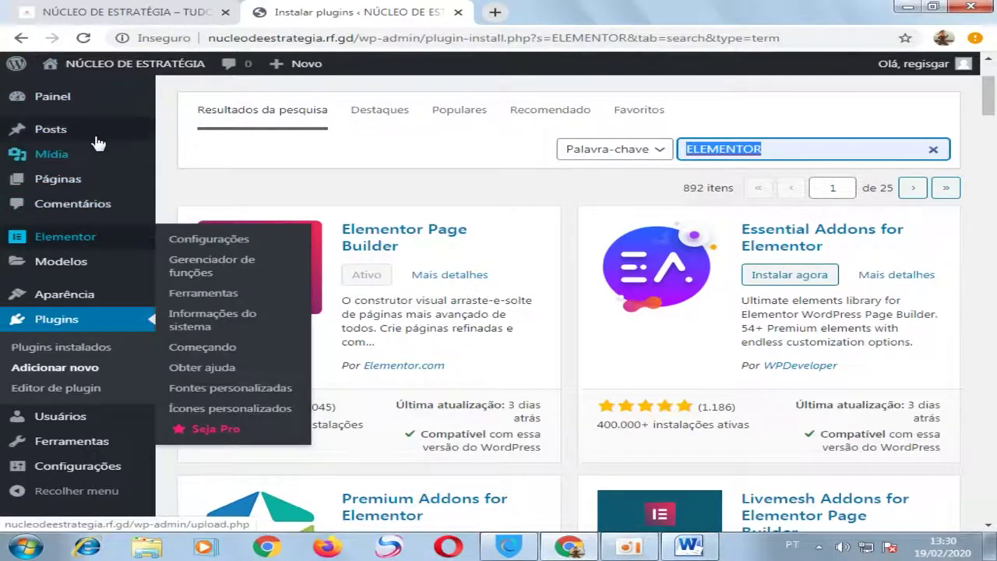
mouse_move(82, 134)
scroll(81, 136, "up", 1)
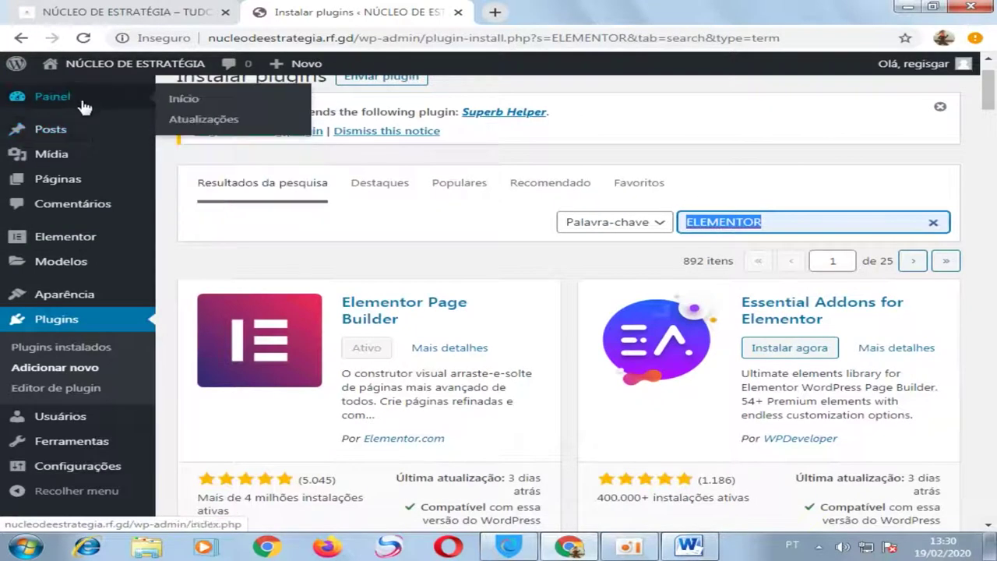
mouse_move(93, 180)
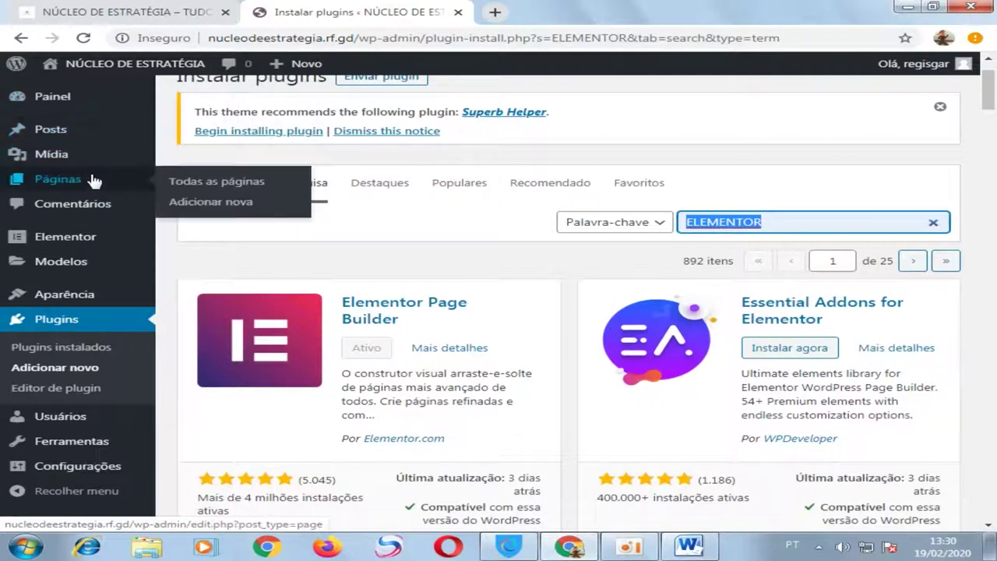
left_click(212, 204)
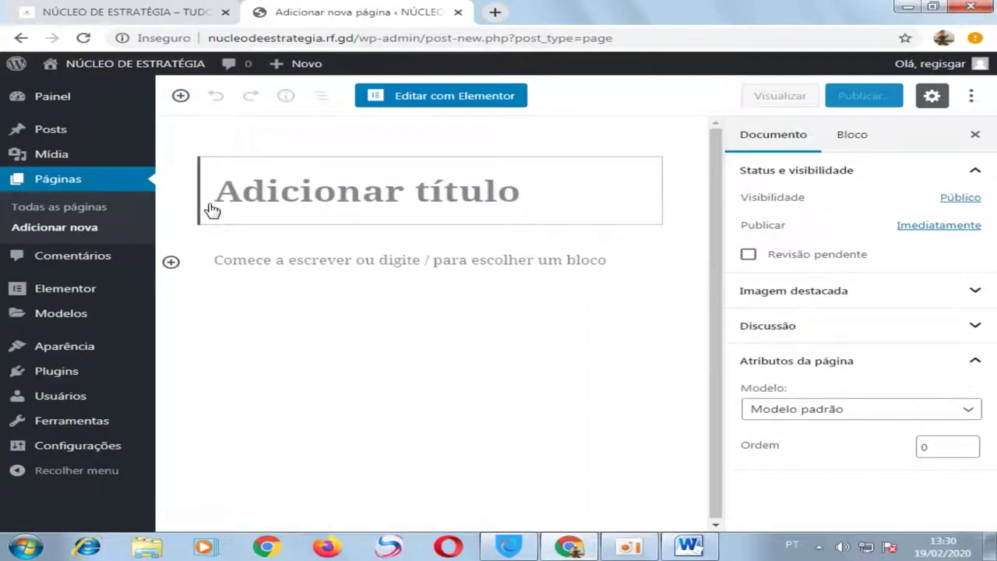
type("T")
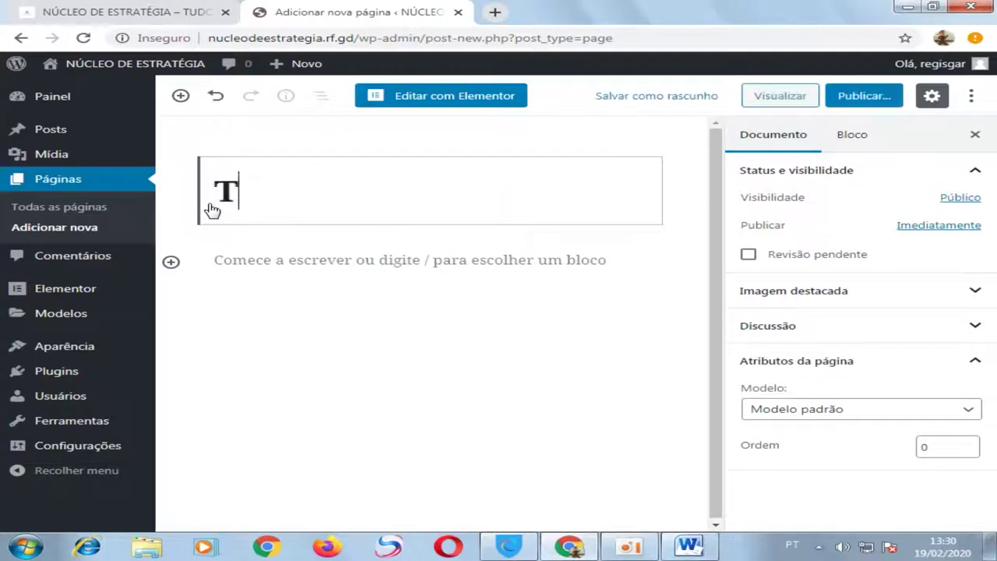
type("ESTE1")
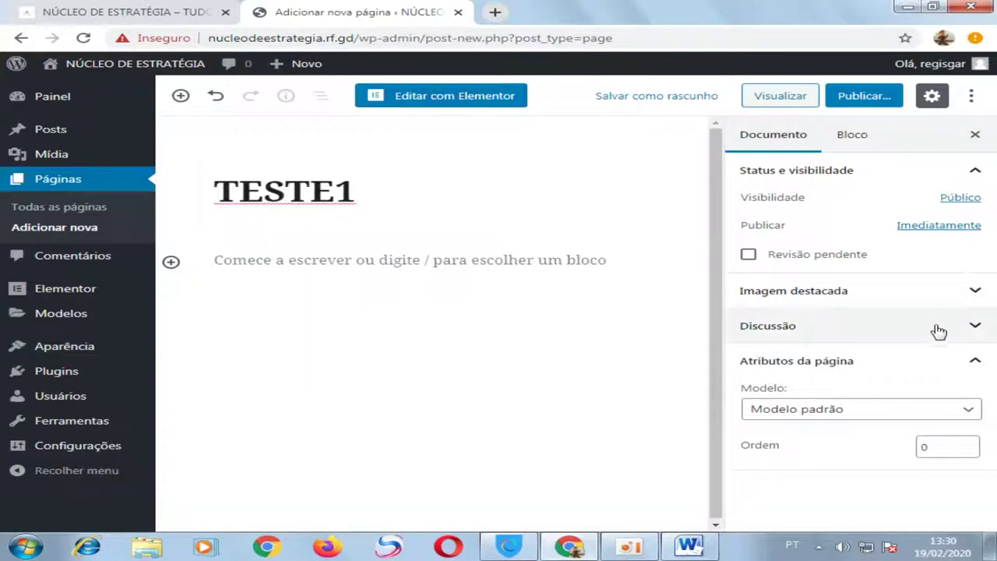
Step: Set the template of the TESTE1 page to Elementor canvas in the page attributes
left_click(963, 411)
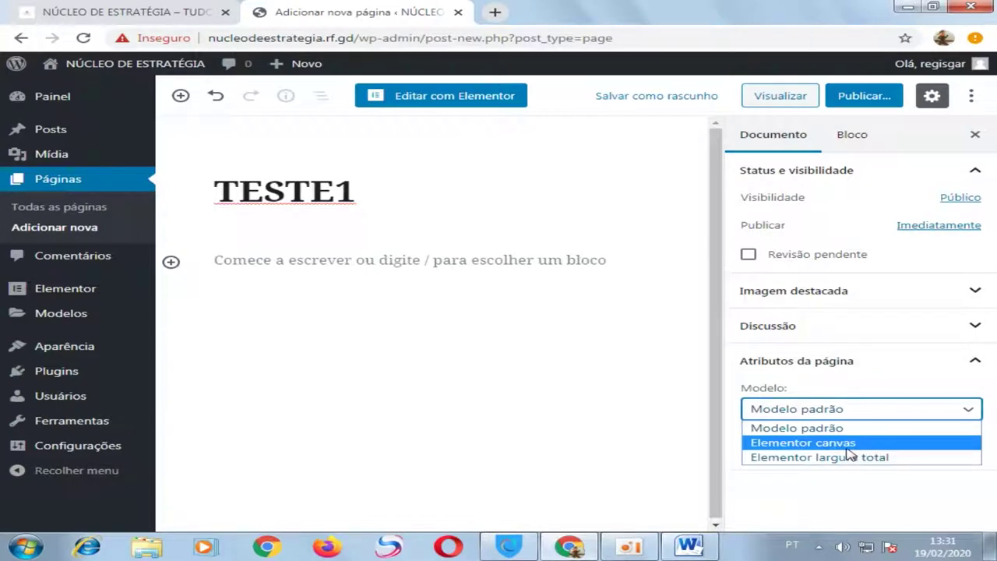
left_click(609, 198)
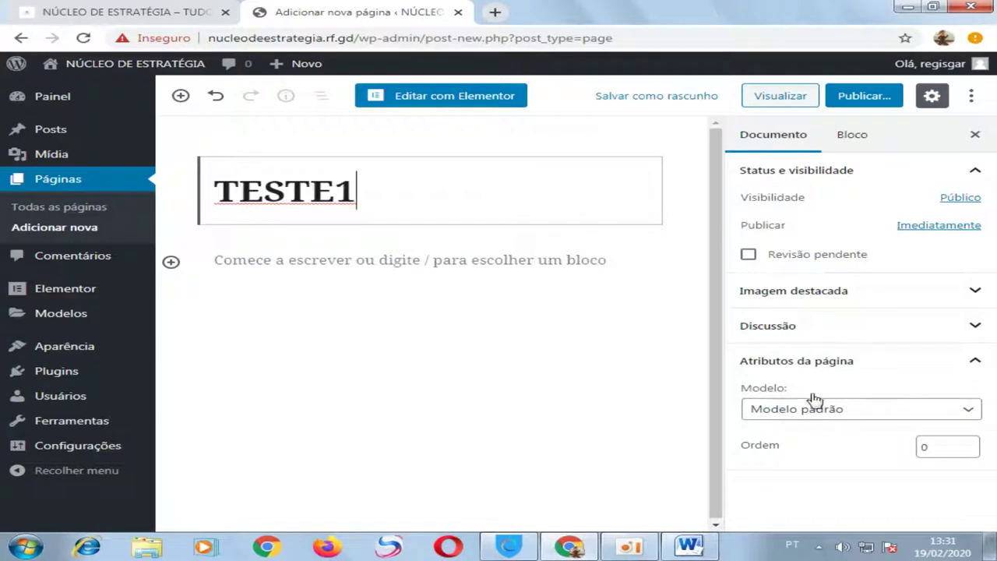
left_click(966, 413)
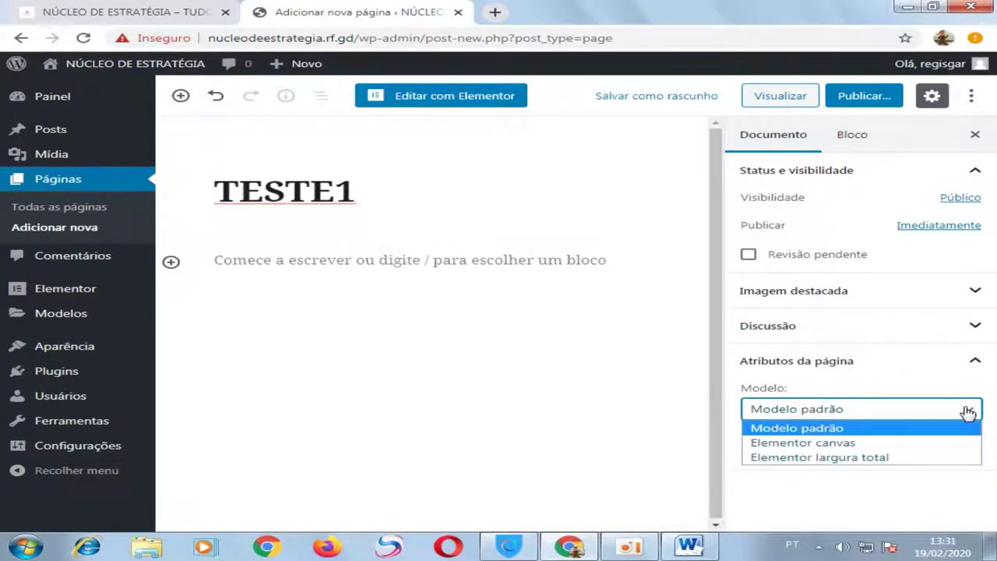
left_click(909, 440)
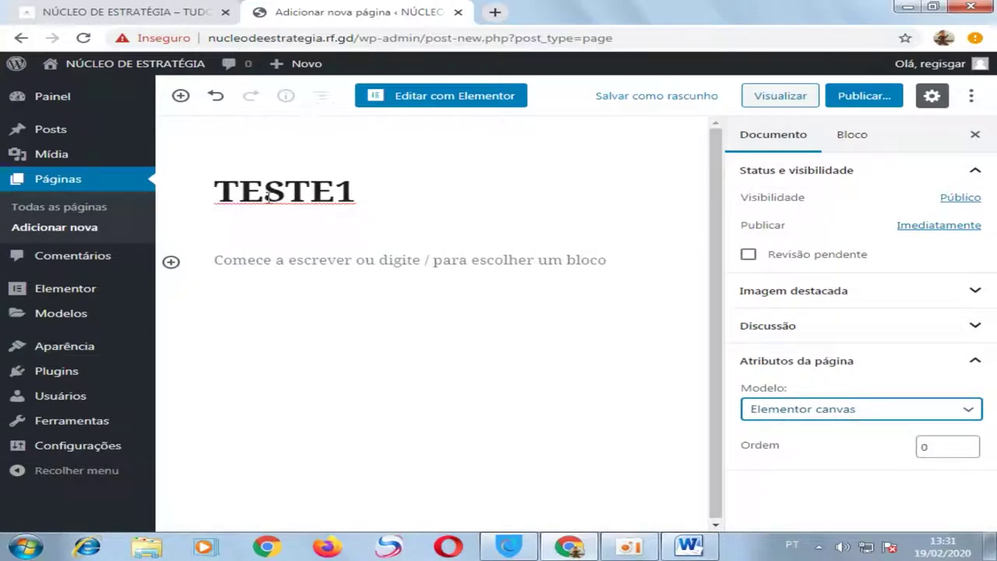
left_click(363, 190)
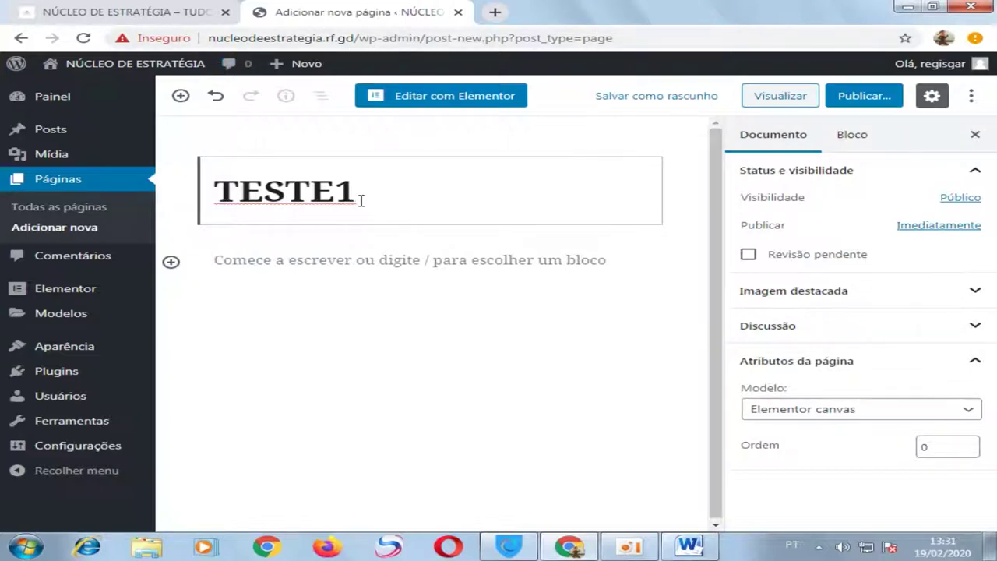
Step: Open the TESTE1 page in the Elementor editor, glancing at the live home page while it loads
left_click(675, 33)
left_click_drag(675, 33, 231, 38)
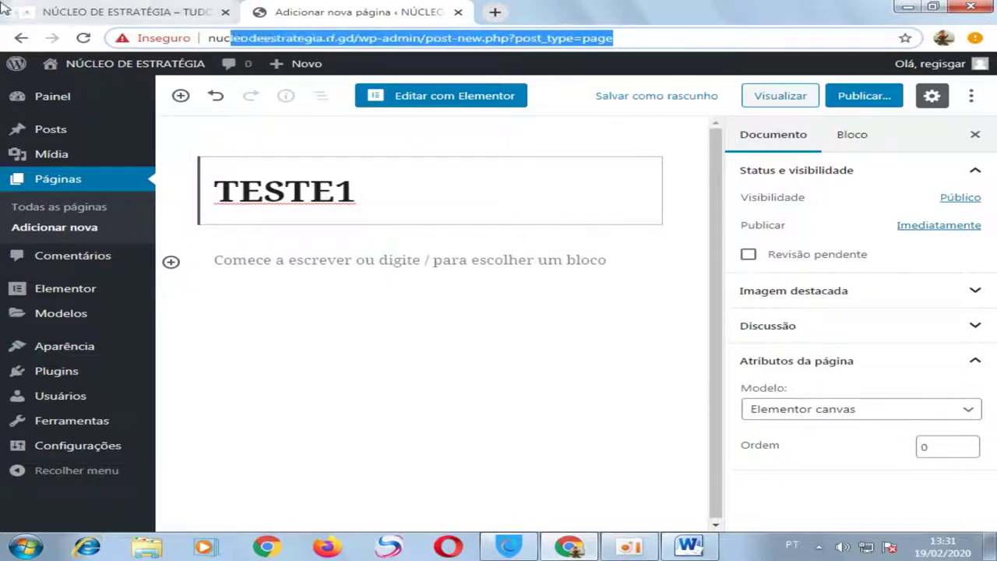
left_click(423, 101)
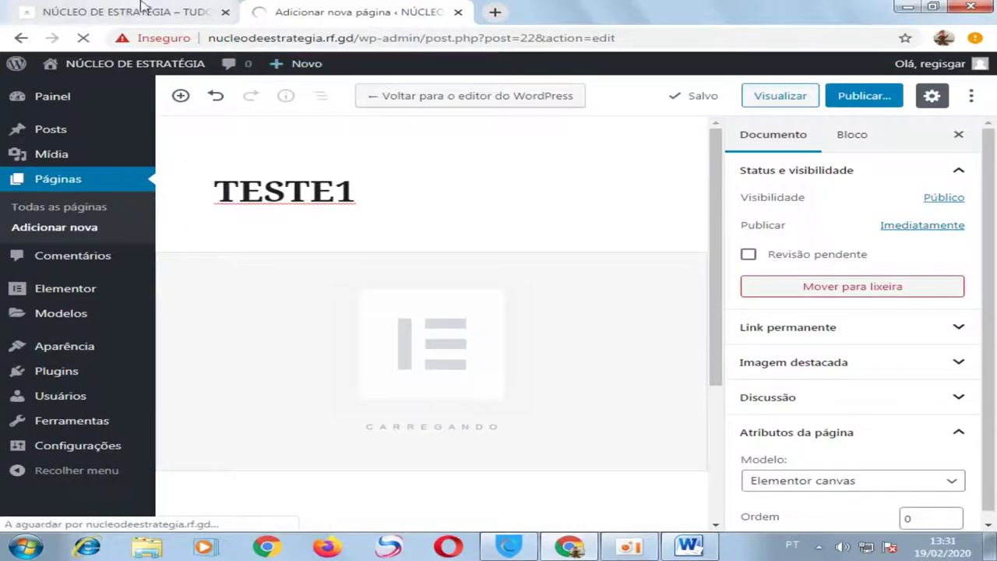
left_click(111, 10)
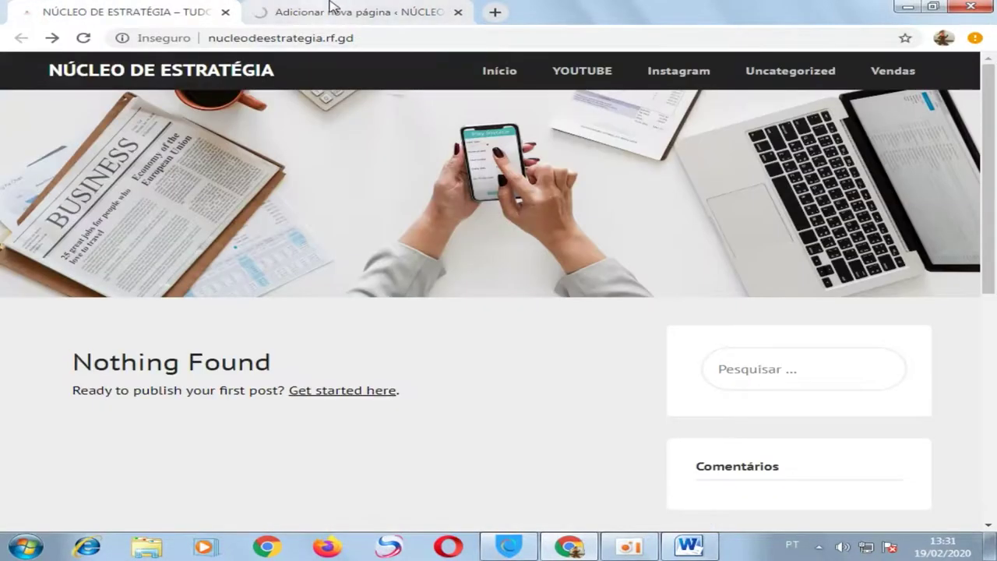
left_click(355, 12)
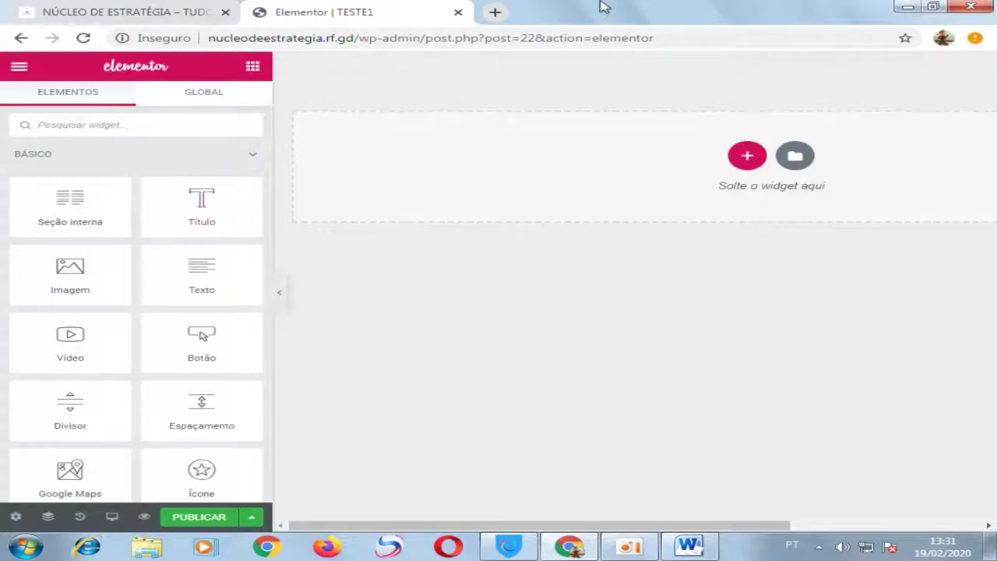
Step: Add a new section with the single-column structure to the page and select it for editing
left_click(747, 158)
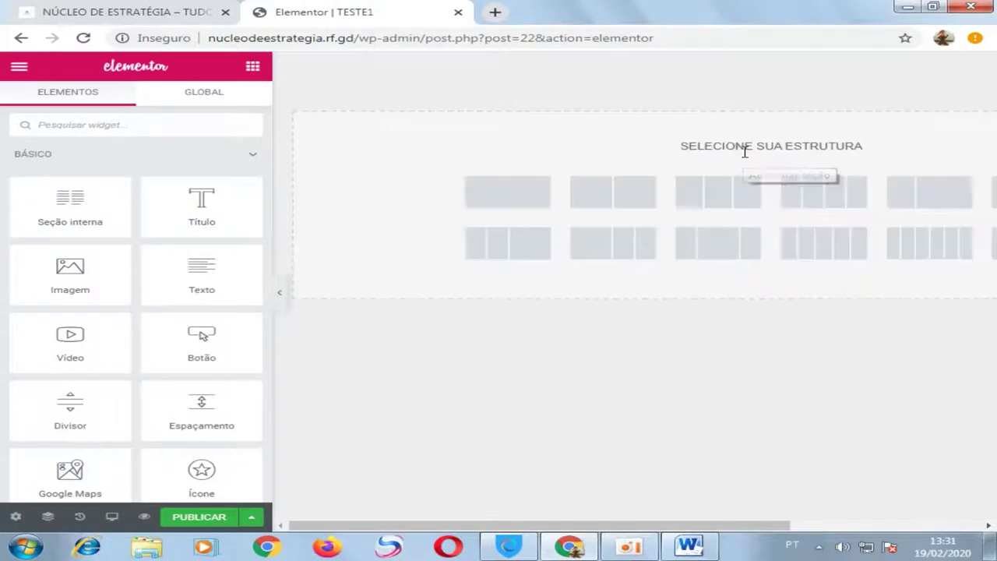
left_click(507, 195)
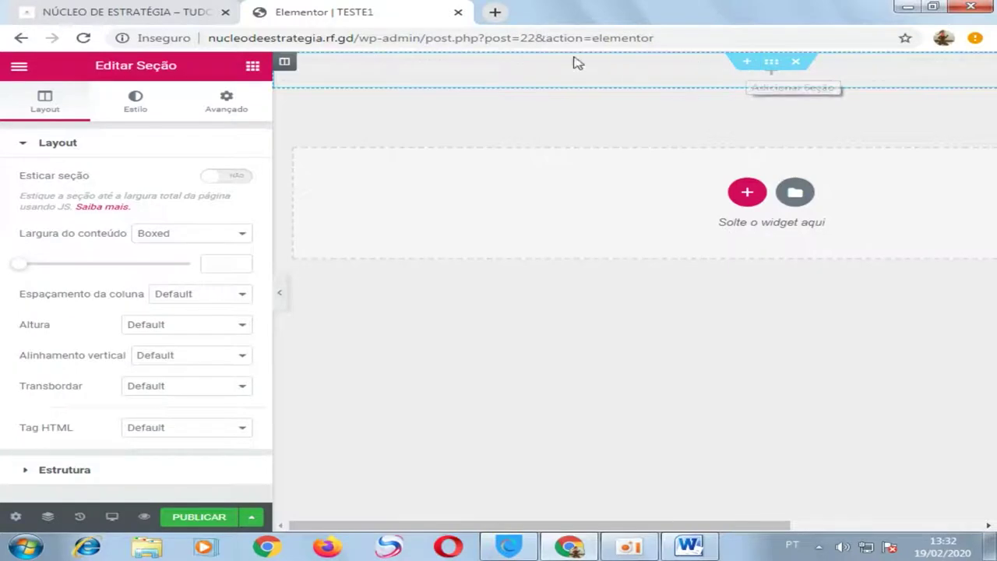
left_click(773, 70)
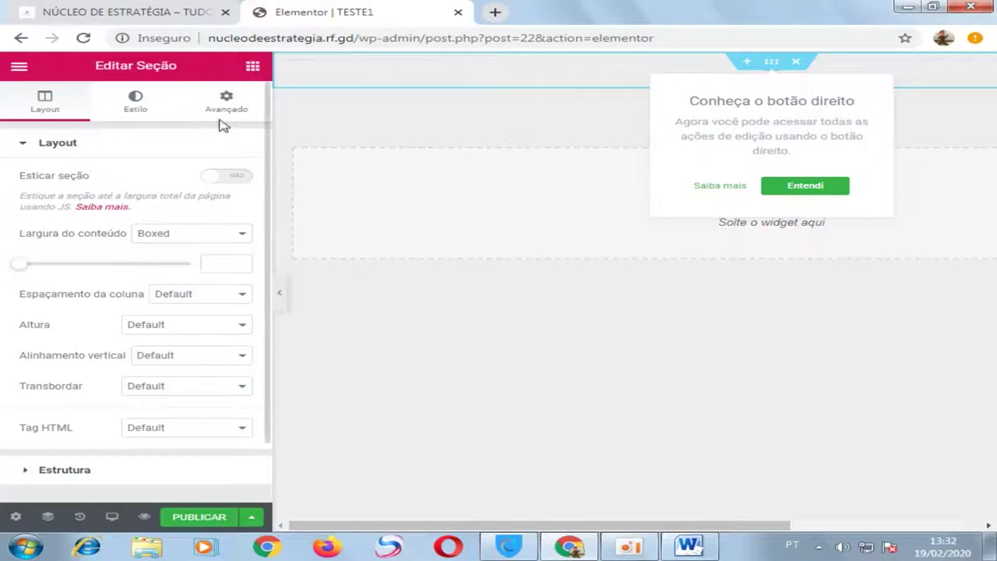
Step: Set the section's content width to Largura total and turn on Esticar seção
left_click(36, 109)
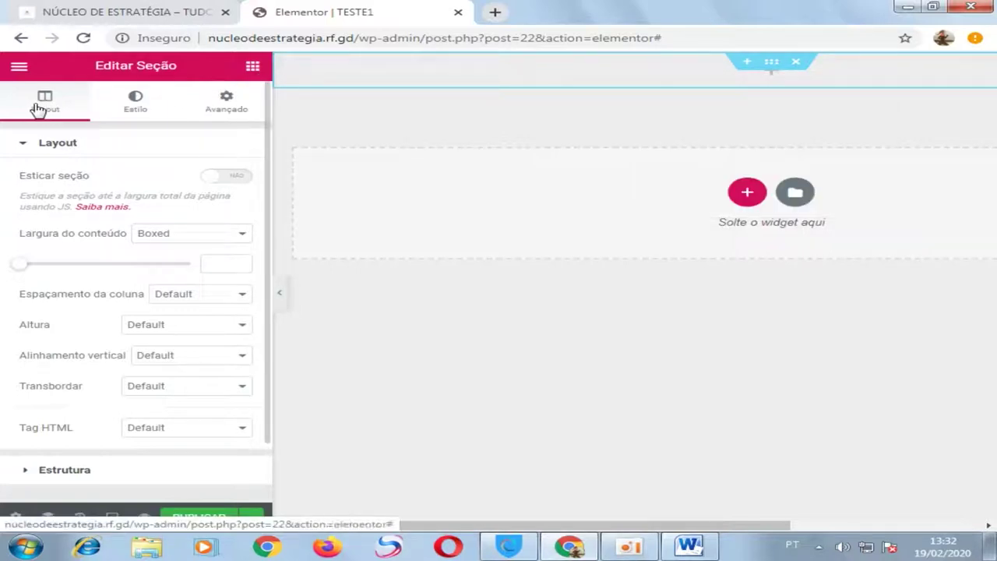
left_click(241, 235)
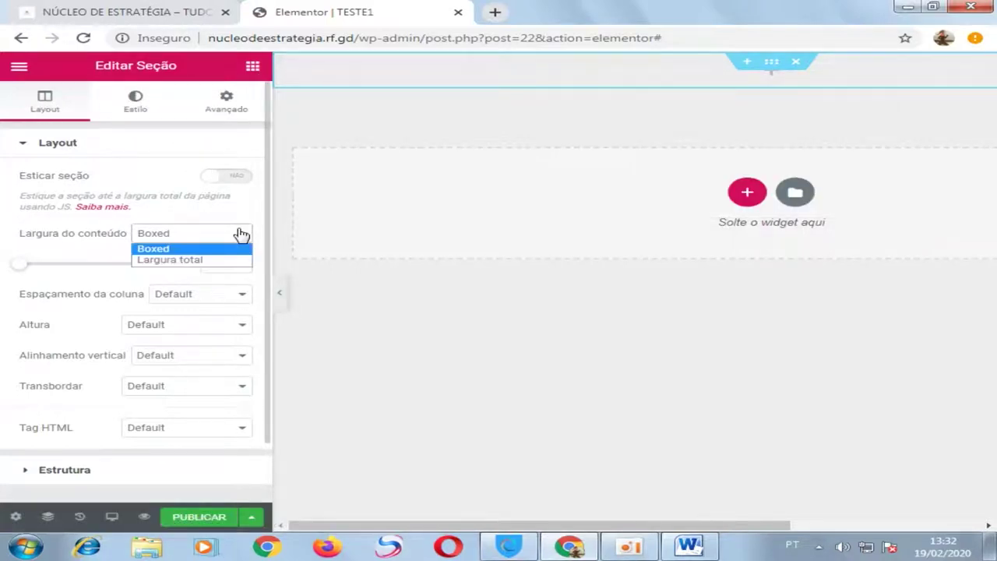
left_click(217, 264)
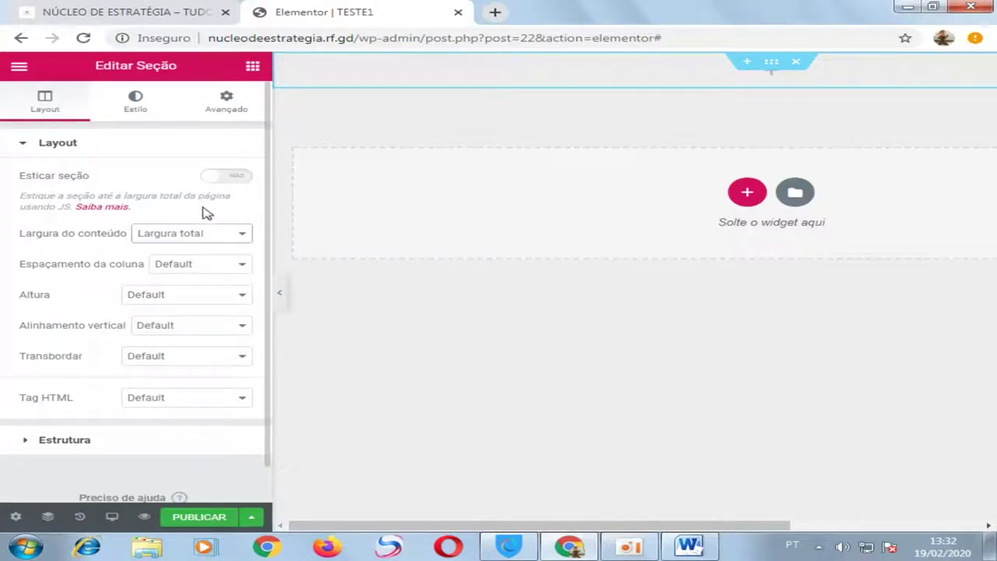
left_click(281, 291)
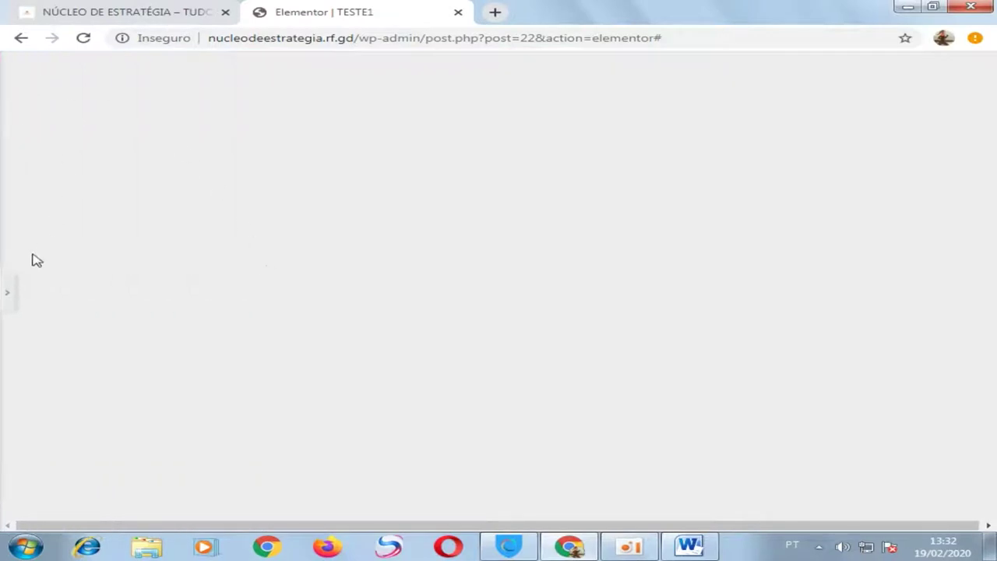
left_click(7, 294)
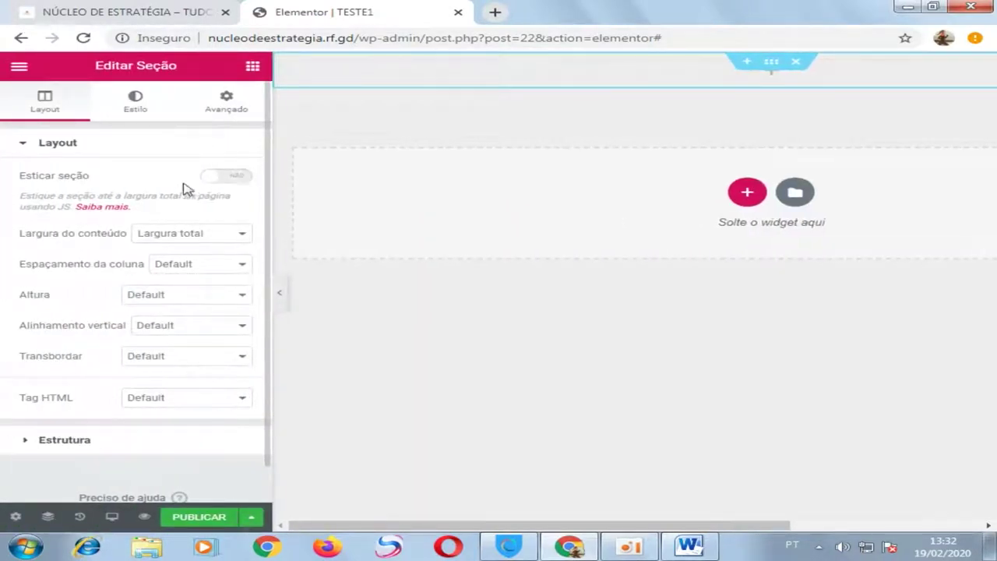
left_click(235, 178)
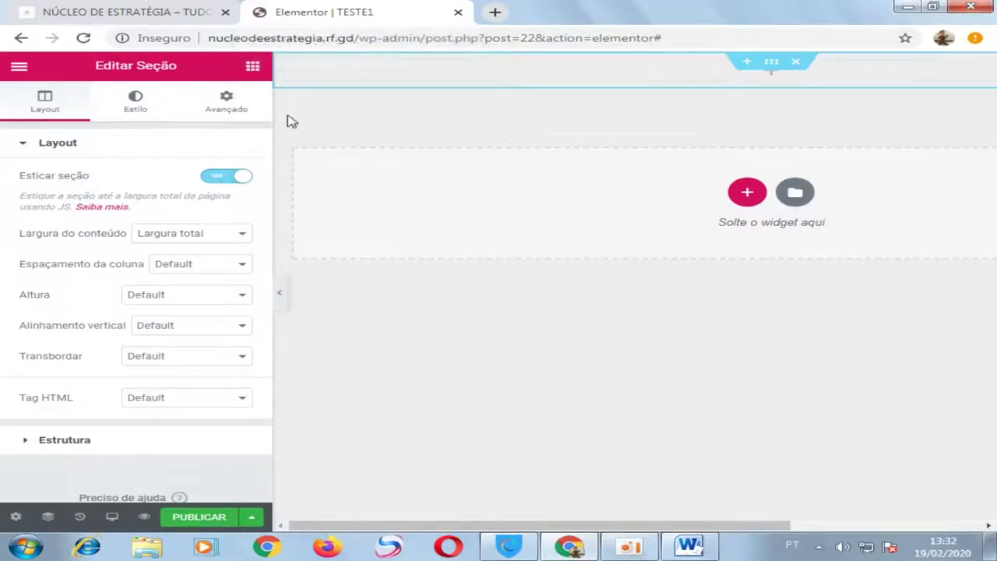
Step: Add a Título widget to the empty section and set its text to "E-BOOK GRATUITO PARA VOCÊ"
left_click(253, 69)
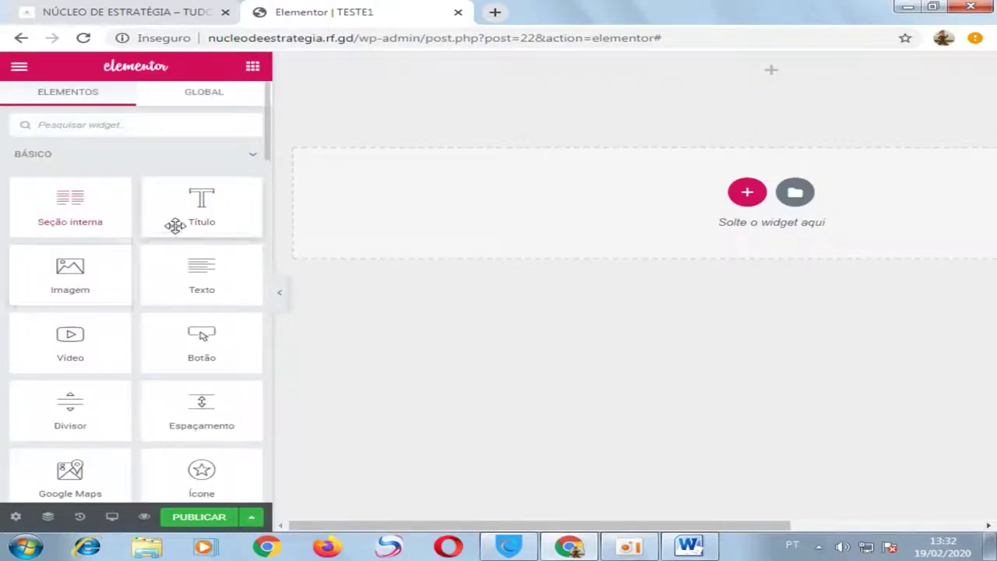
left_click_drag(200, 216, 392, 73)
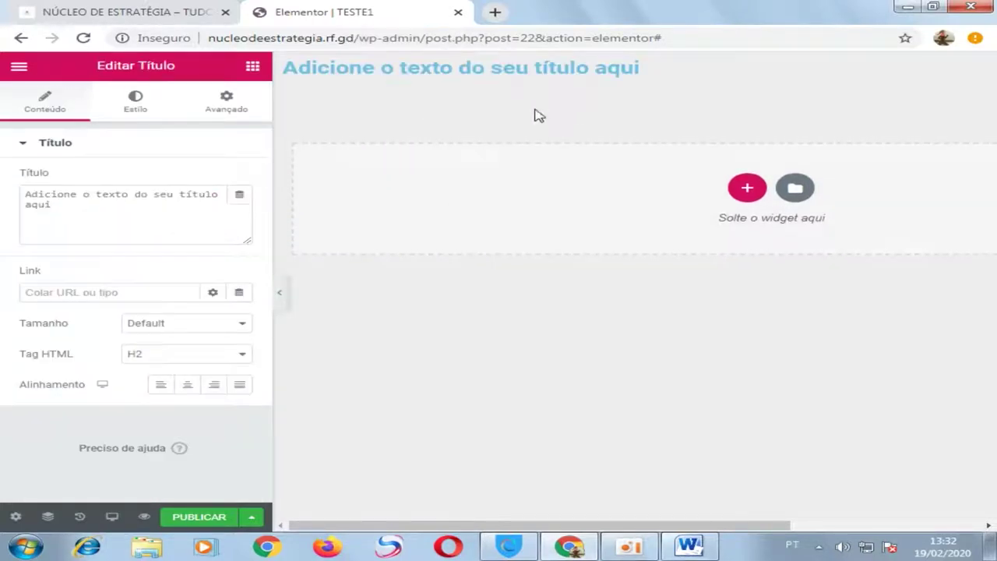
left_click_drag(99, 222, 21, 196)
key("BackSpace")
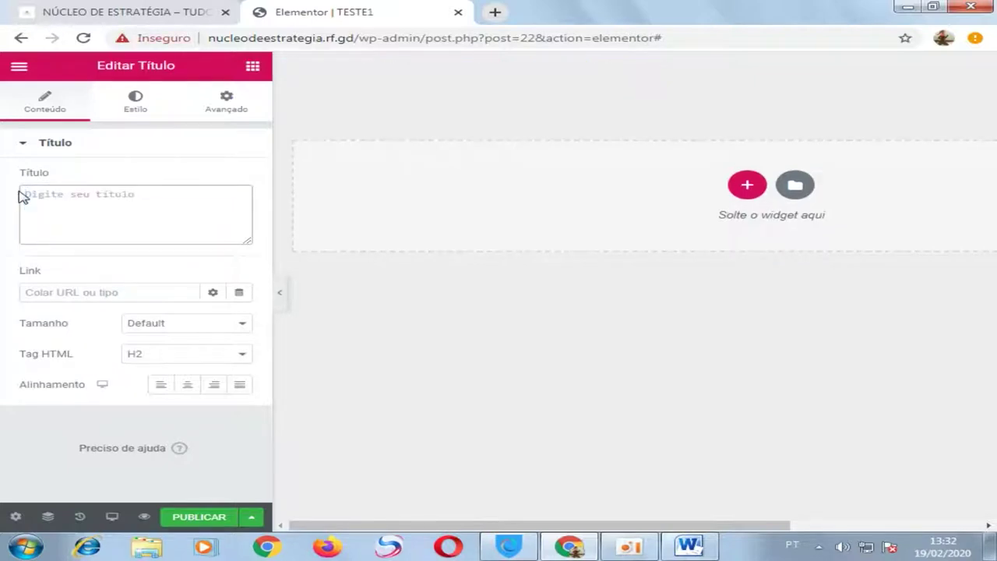
type("E")
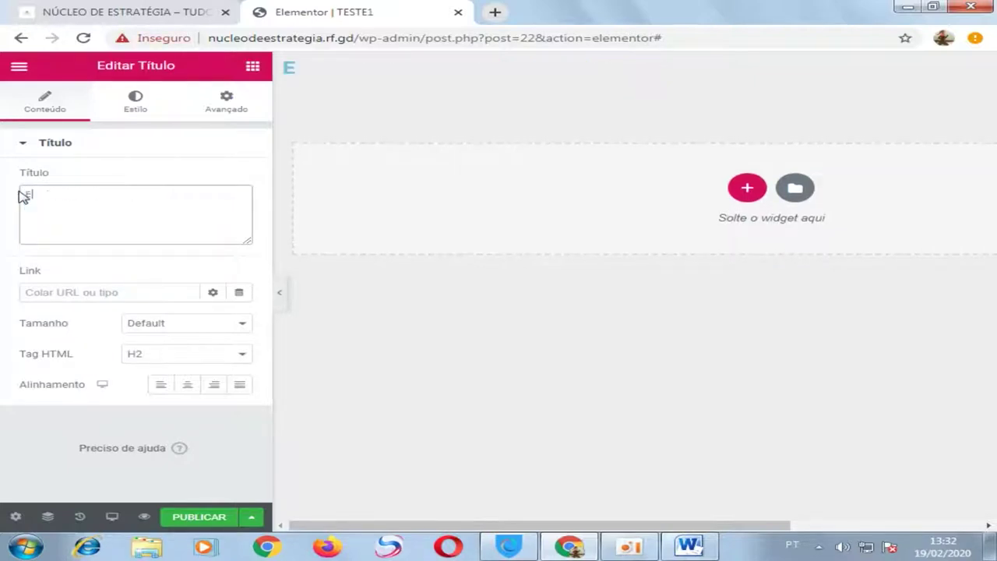
type("-BOOK GRATUITO PARA VOCÊ")
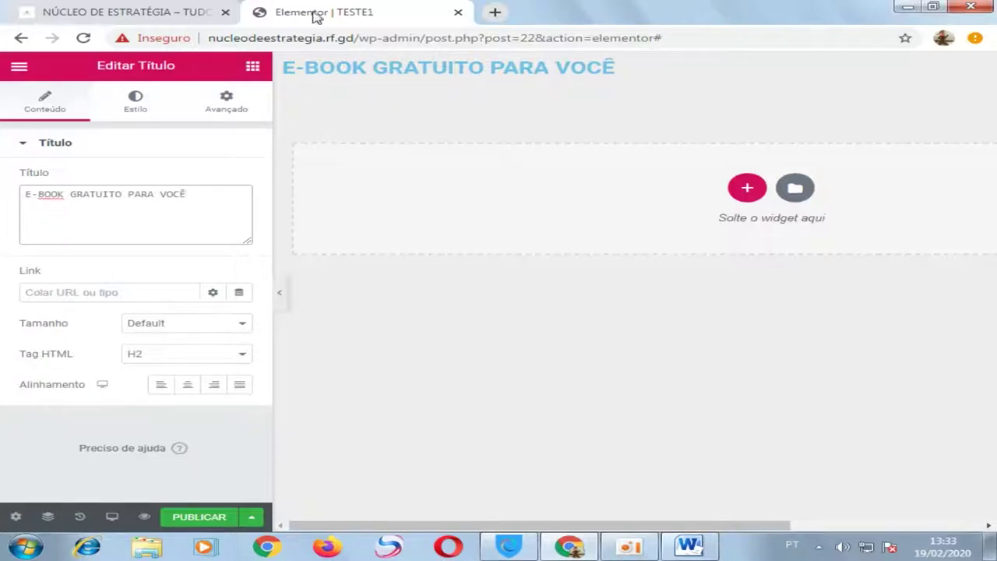
Step: Center the "E-BOOK GRATUITO PARA VOCÊ" title and set its HTML tag to H1
left_click(433, 64)
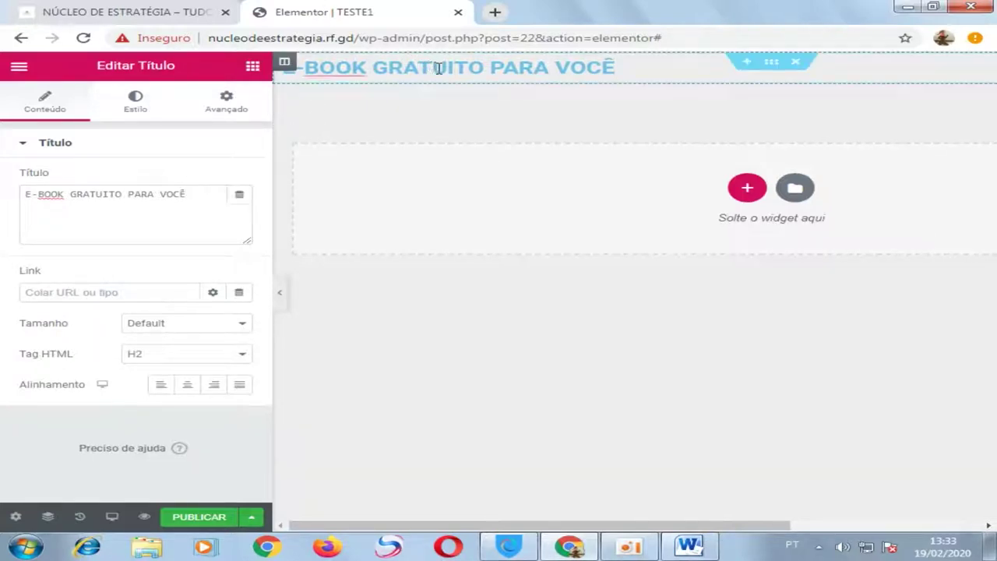
left_click_drag(638, 64, 283, 69)
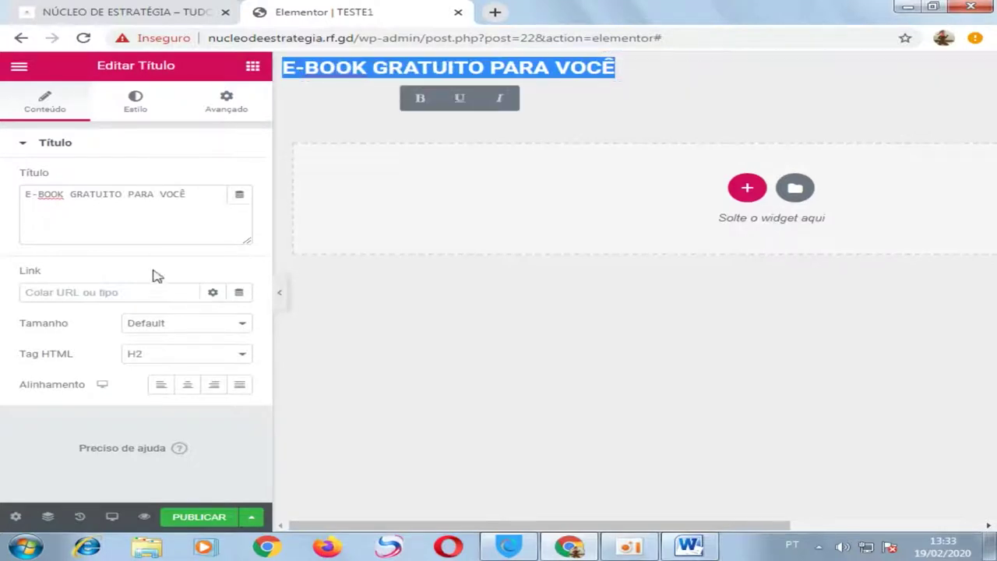
left_click(191, 390)
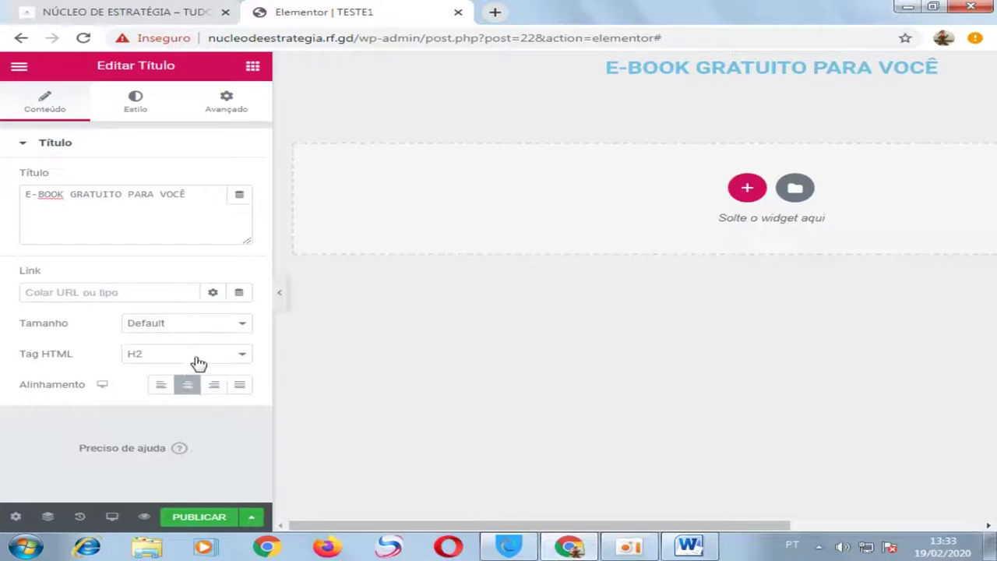
left_click(196, 357)
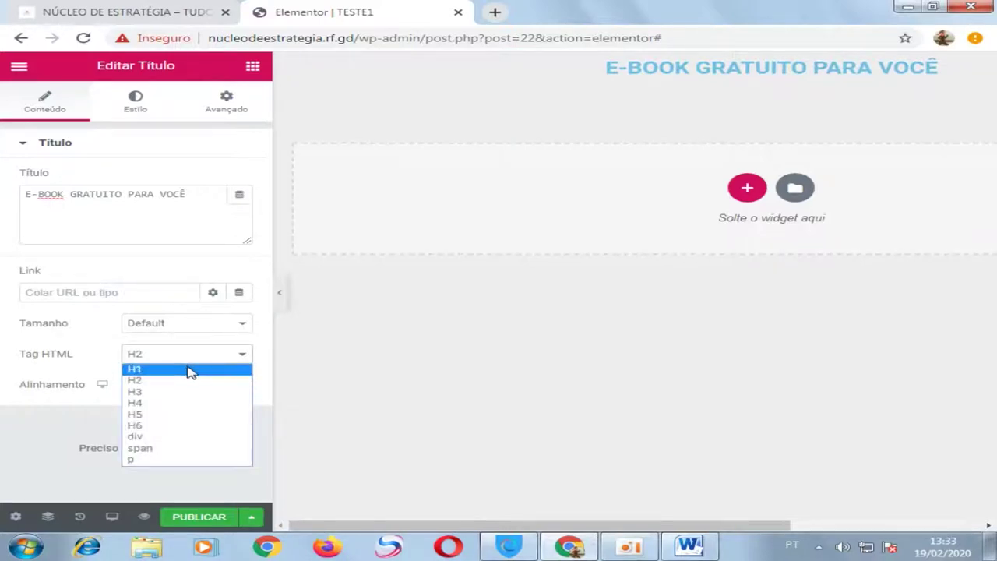
left_click(193, 371)
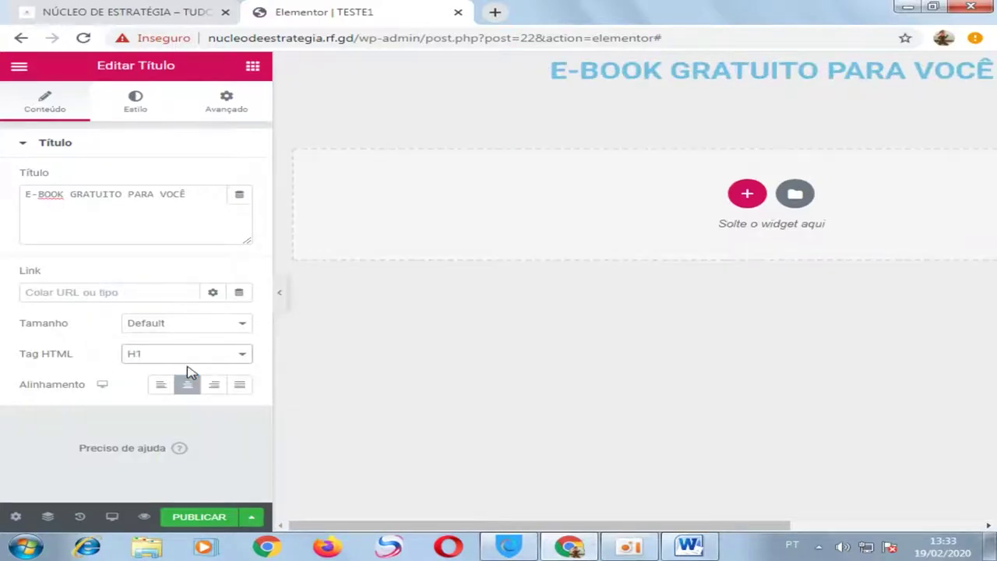
Step: Try a 40 px font size on the "E-BOOK GRATUITO PARA VOCÊ" title, then set it to 30 px
left_click(132, 109)
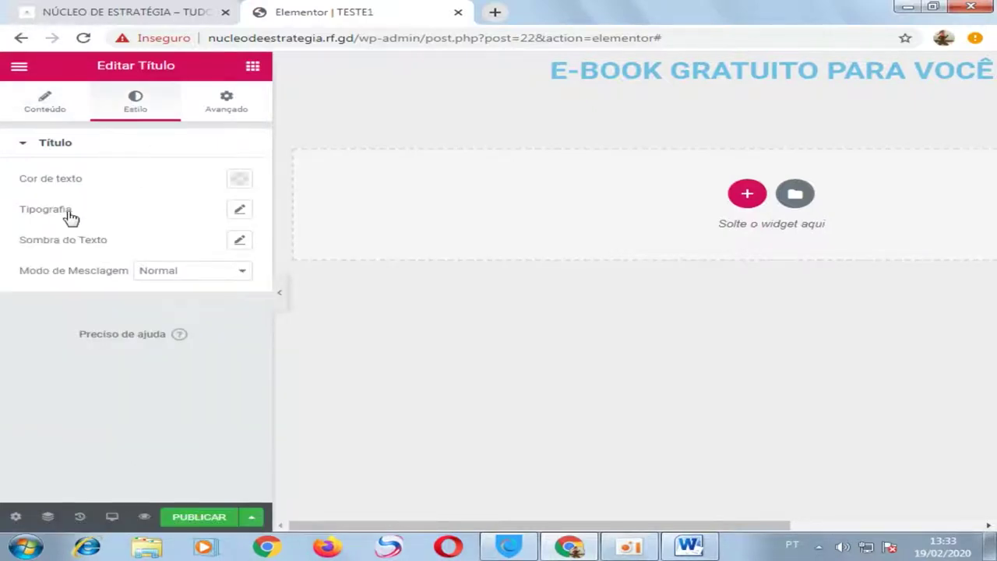
left_click(240, 211)
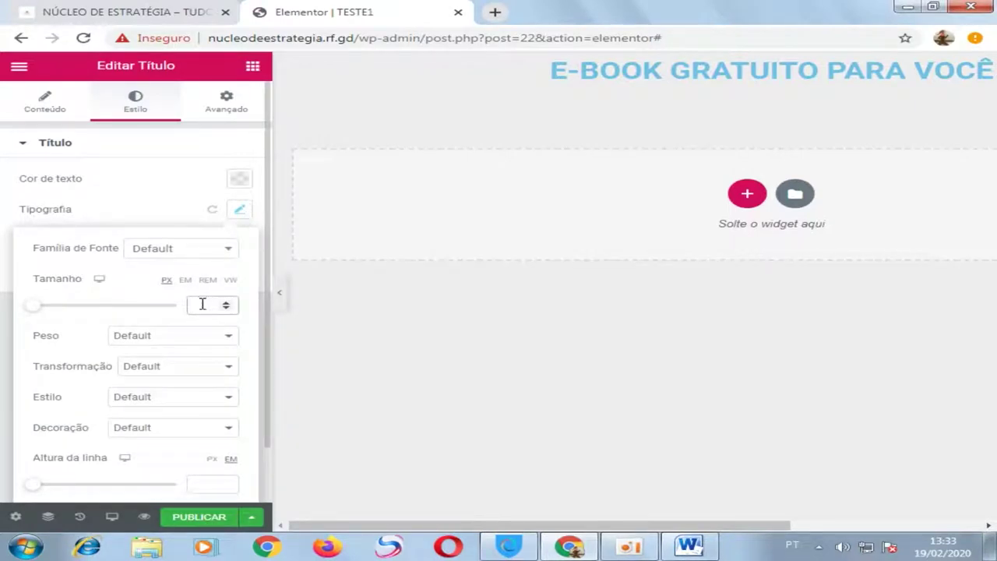
type("4")
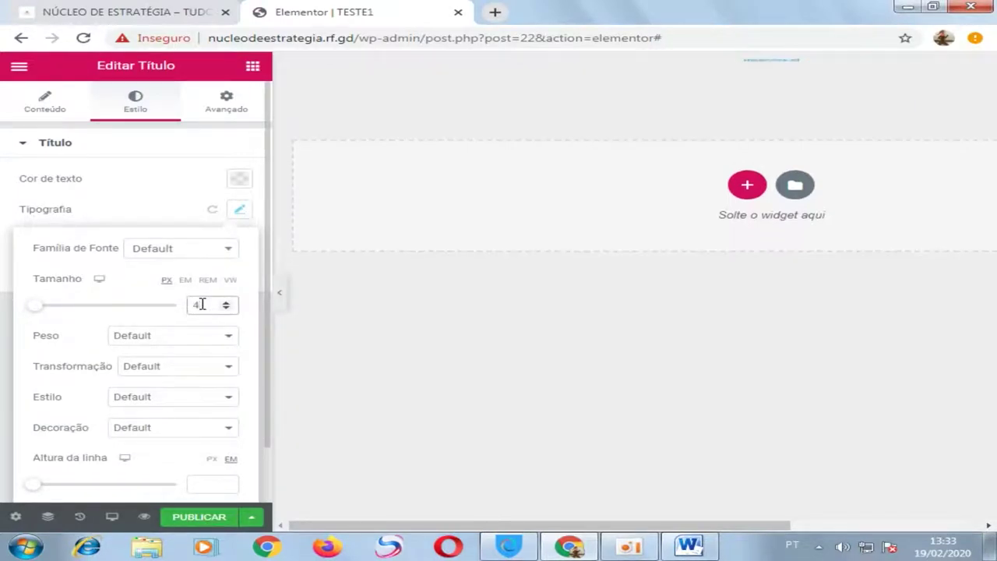
type("0")
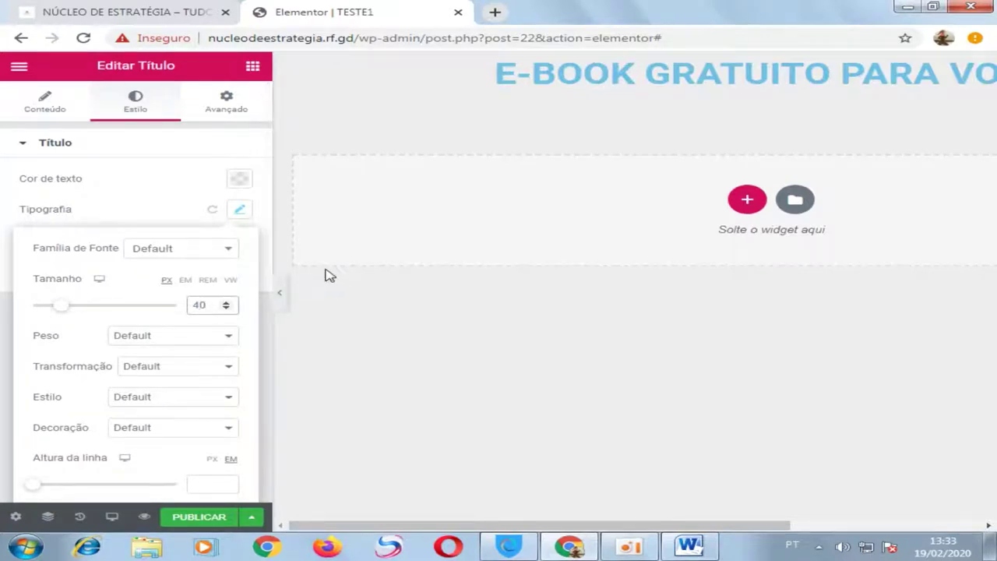
key("BackSpace")
key("BackSpace")
type("30")
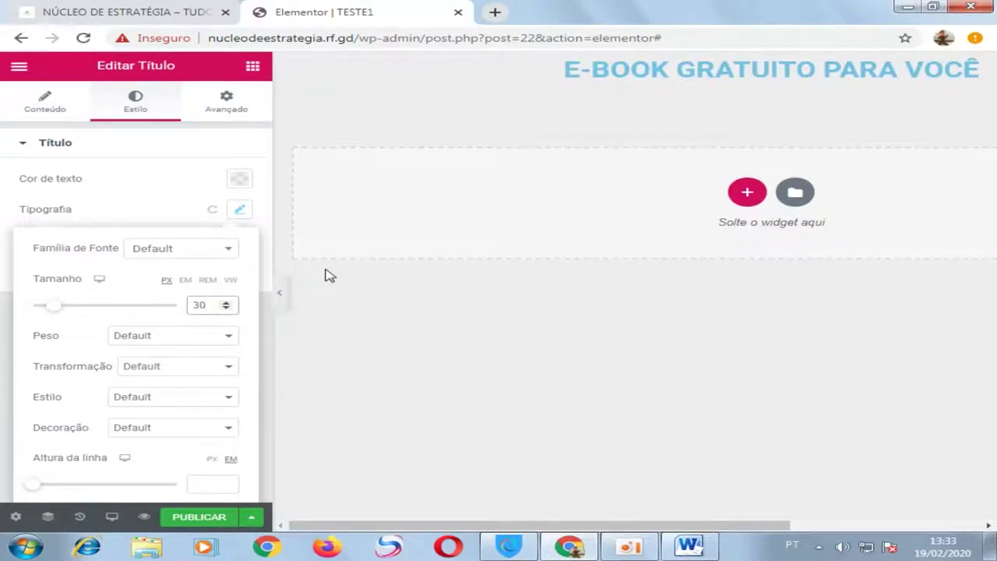
left_click(327, 311)
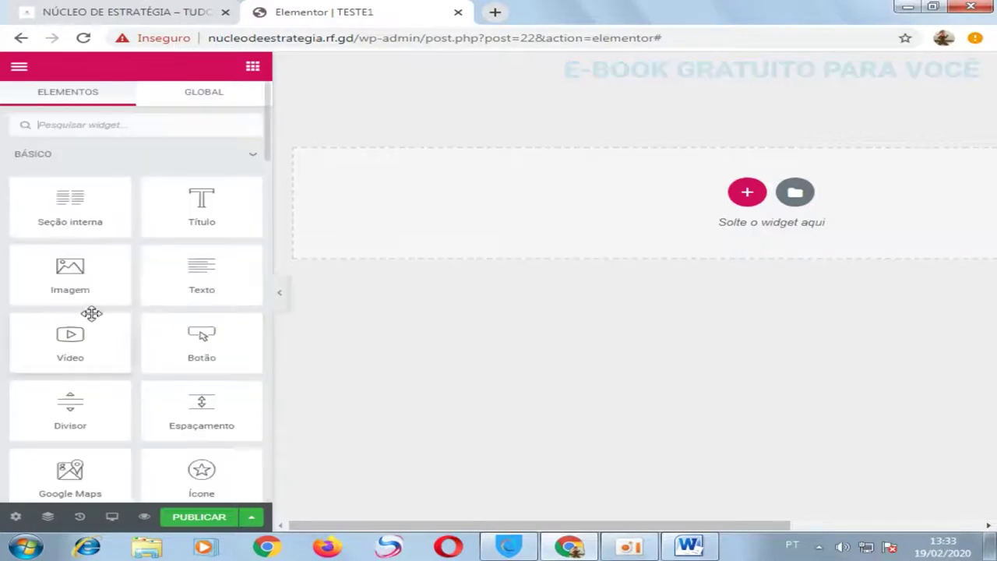
Step: Review the title's typography settings and preview the page with the editing panel hidden, then restore the panel
left_click(637, 74)
left_click(770, 62)
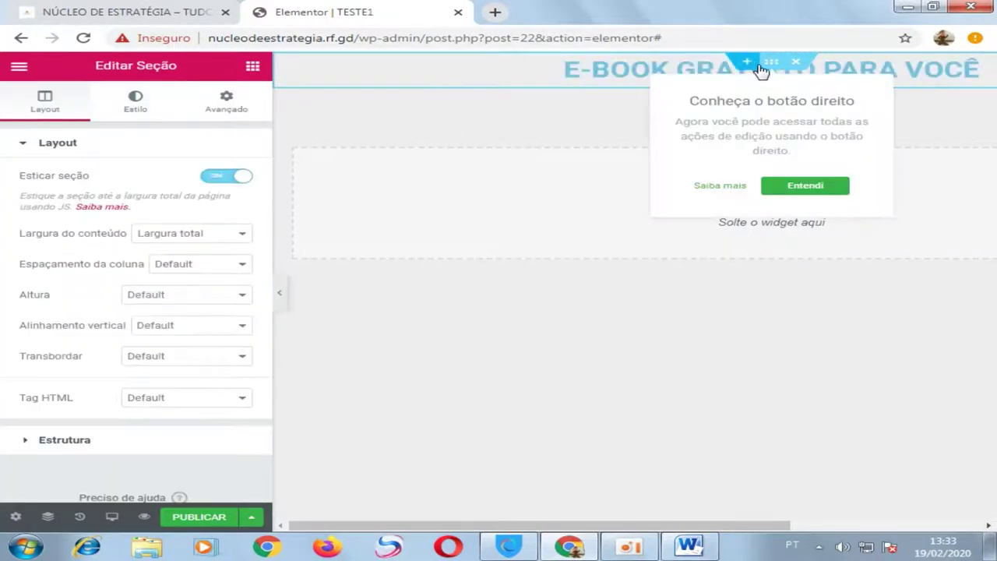
left_click(650, 73)
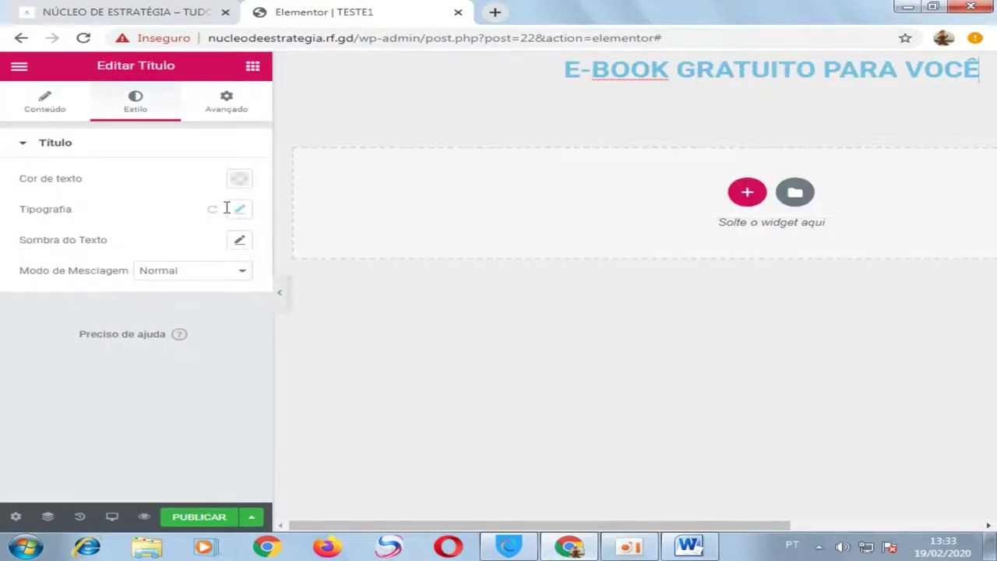
left_click(237, 212)
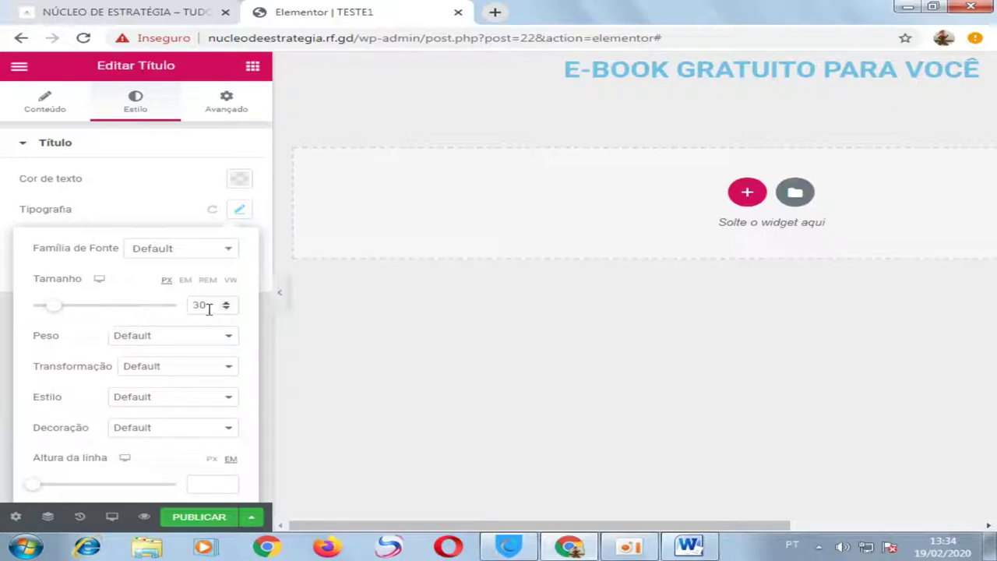
left_click(282, 293)
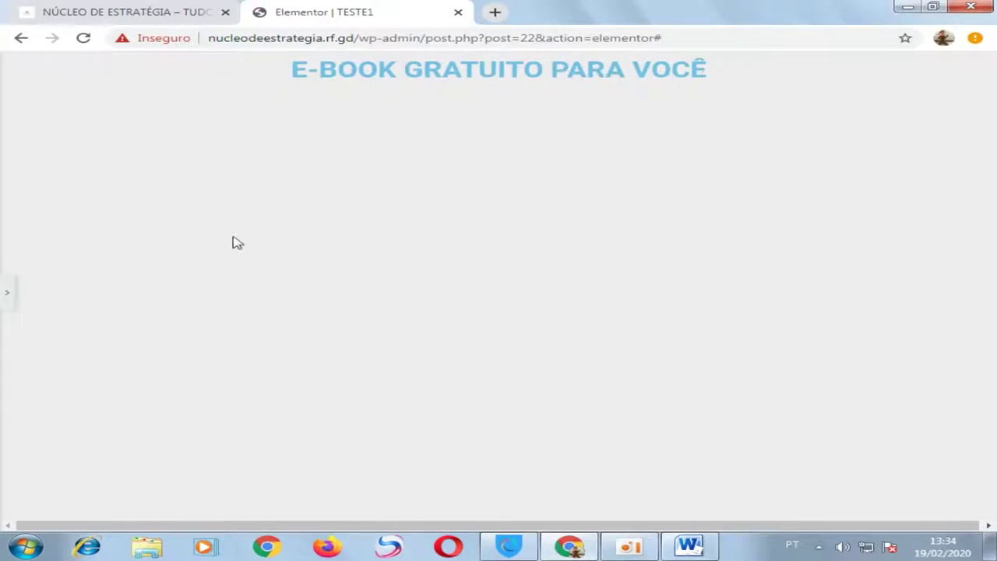
left_click(6, 295)
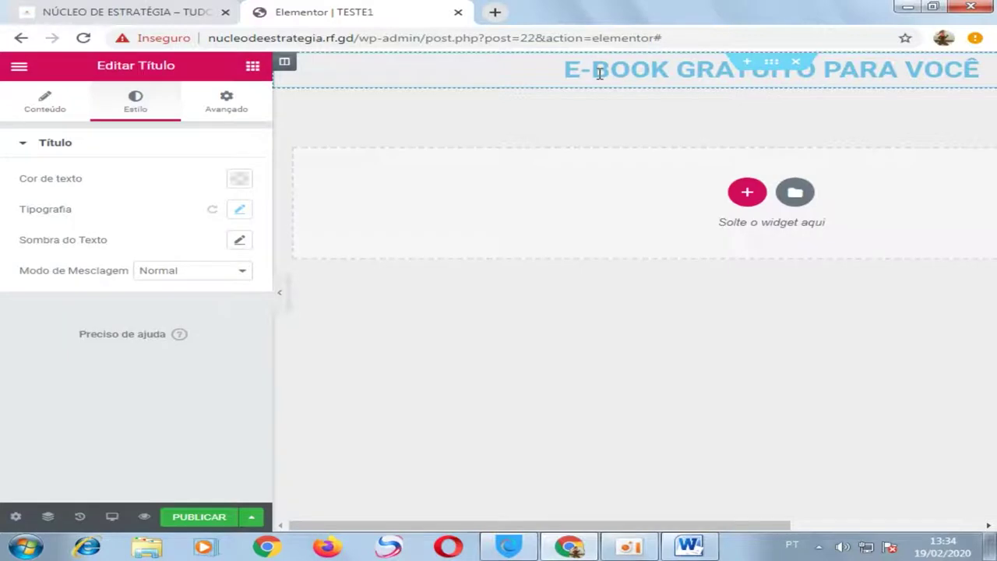
Step: Add a Seção interna beneath the "E-BOOK GRATUITO PARA VOCÊ" title in the same section
left_click(251, 66)
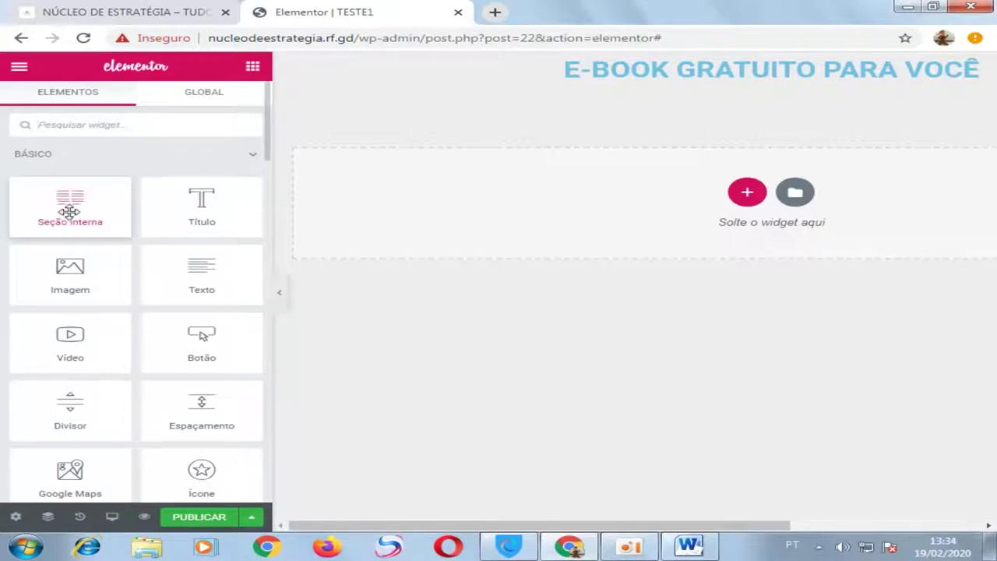
left_click_drag(70, 211, 650, 93)
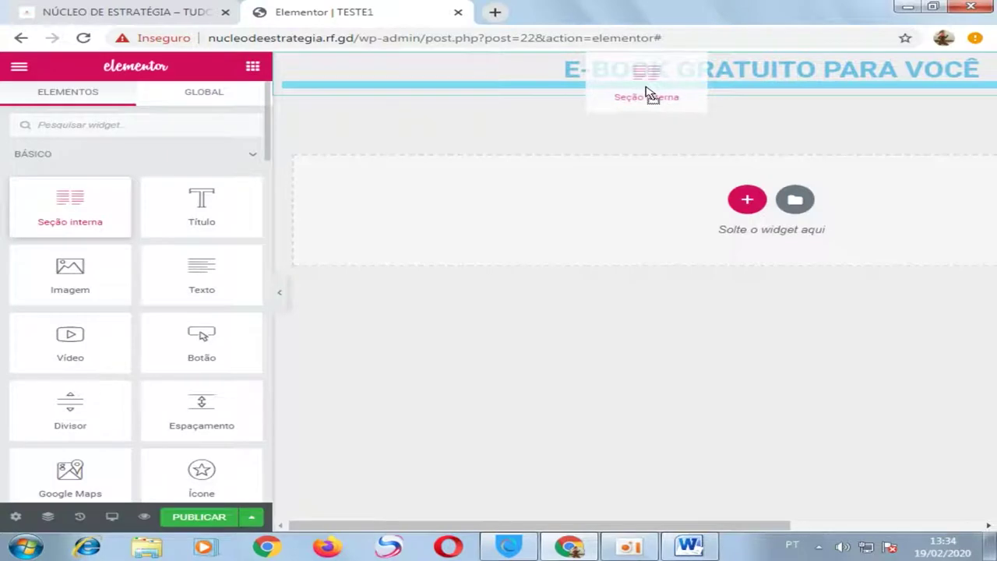
left_click_drag(649, 93, 646, 83)
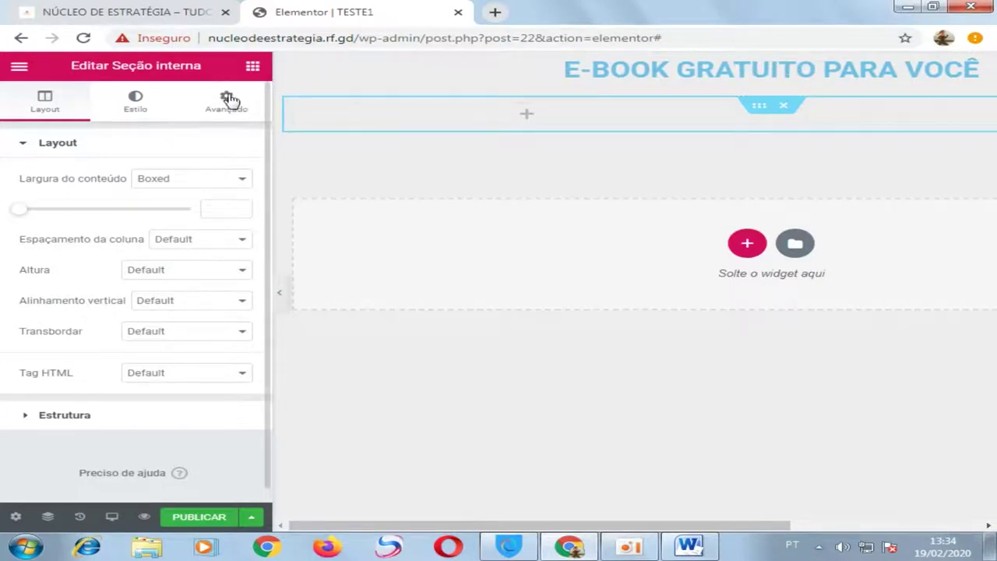
Step: Add a Título widget to the inner section's first column and replace its text with "APRENDA A EMAGRECER COM ESSE SUPER E-BOOK"
left_click(253, 67)
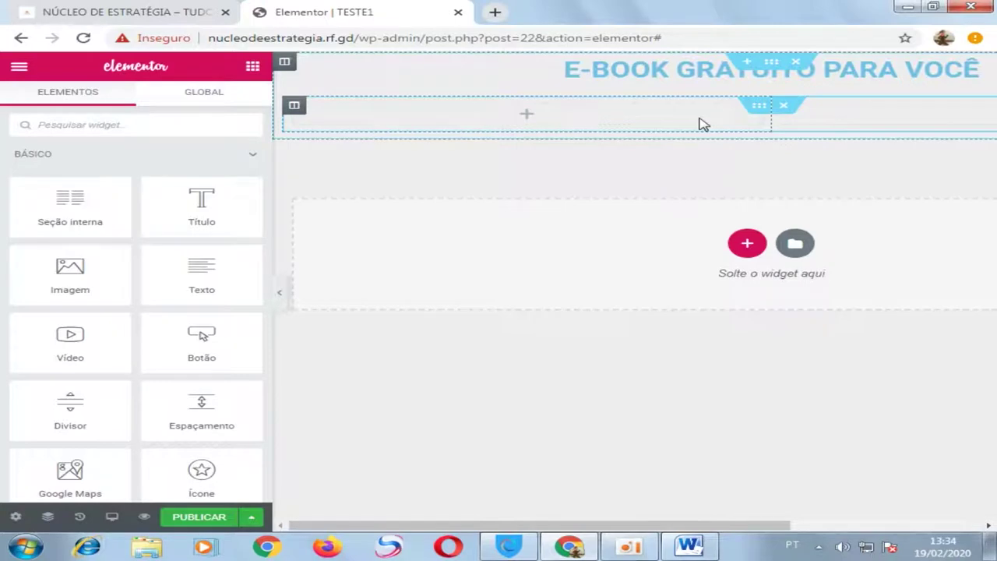
left_click_drag(206, 185, 438, 121)
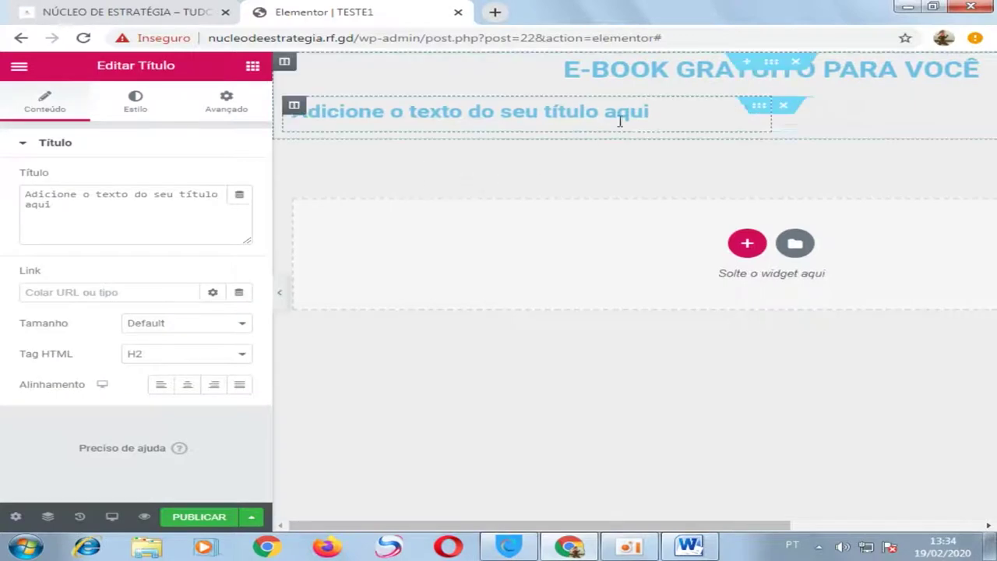
left_click(651, 118)
key("BackSpace")
key("BackSpace")
key("BackSpace")
key("BackSpace")
key("BackSpace")
key("BackSpace")
key("BackSpace")
key("BackSpace")
key("BackSpace")
key("BackSpace")
key("BackSpace")
key("BackSpace")
key("BackSpace")
key("BackSpace")
key("BackSpace")
key("BackSpace")
key("BackSpace")
key("BackSpace")
key("BackSpace")
key("BackSpace")
key("BackSpace")
key("BackSpace")
key("BackSpace")
key("BackSpace")
key("BackSpace")
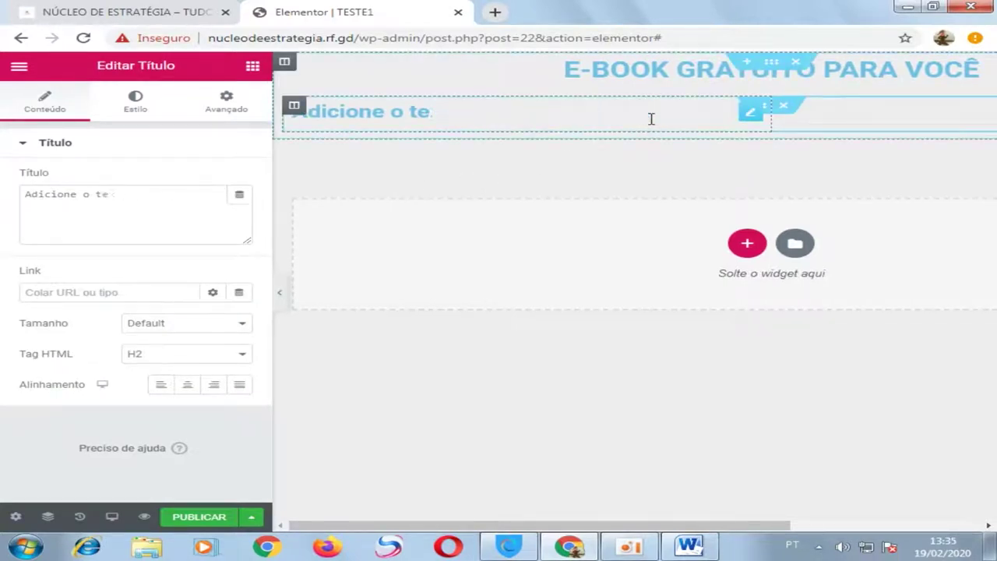
key("BackSpace")
key("BackSpace")
key("BackSpace")
key("BackSpace")
key("BackSpace")
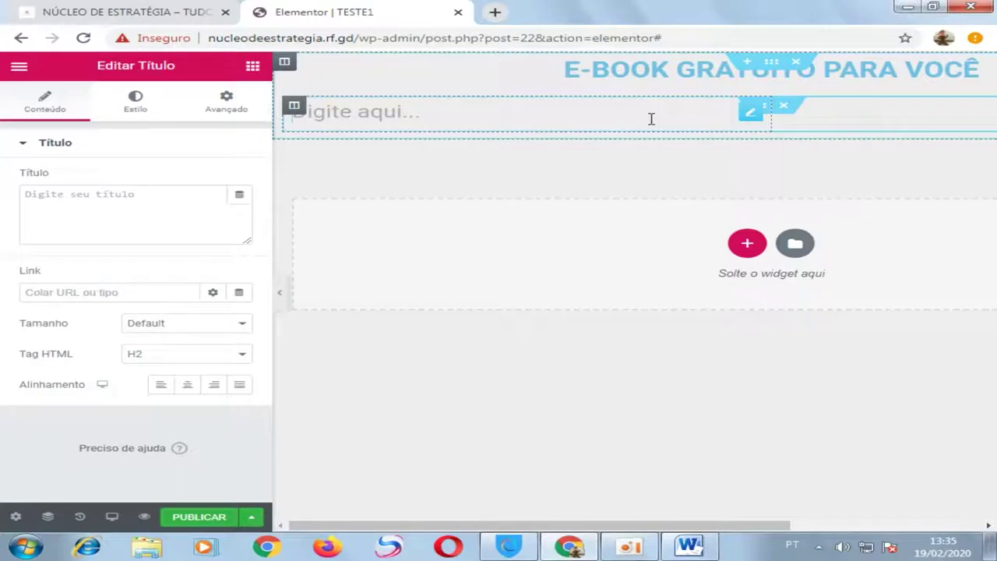
type("APRENDA A EM")
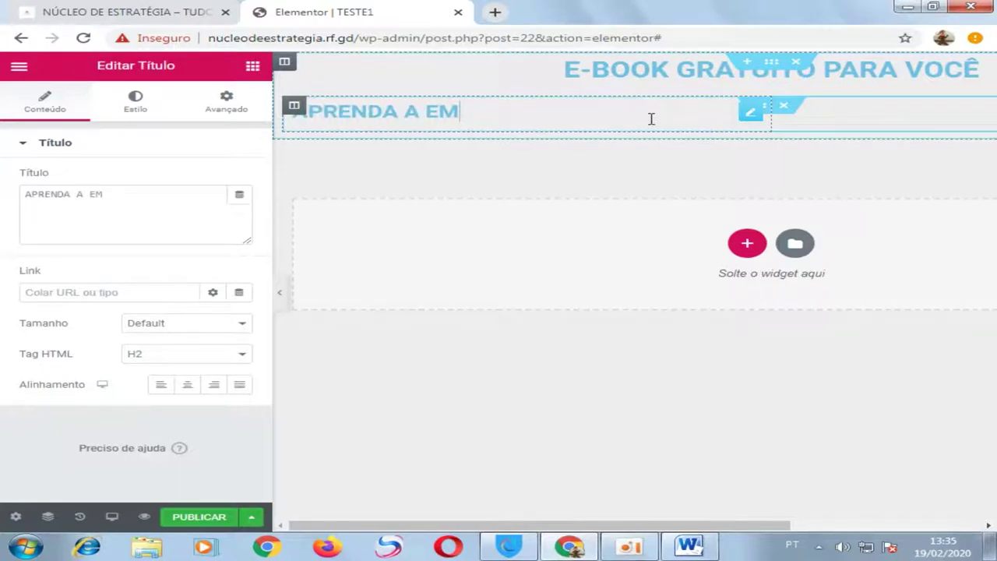
type("AGRECE")
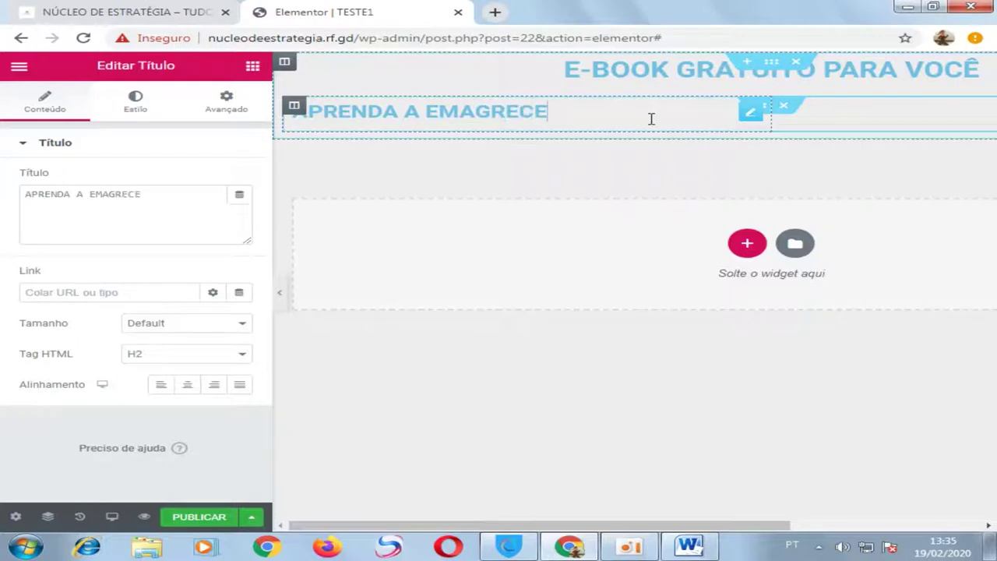
type("R COM ESSE")
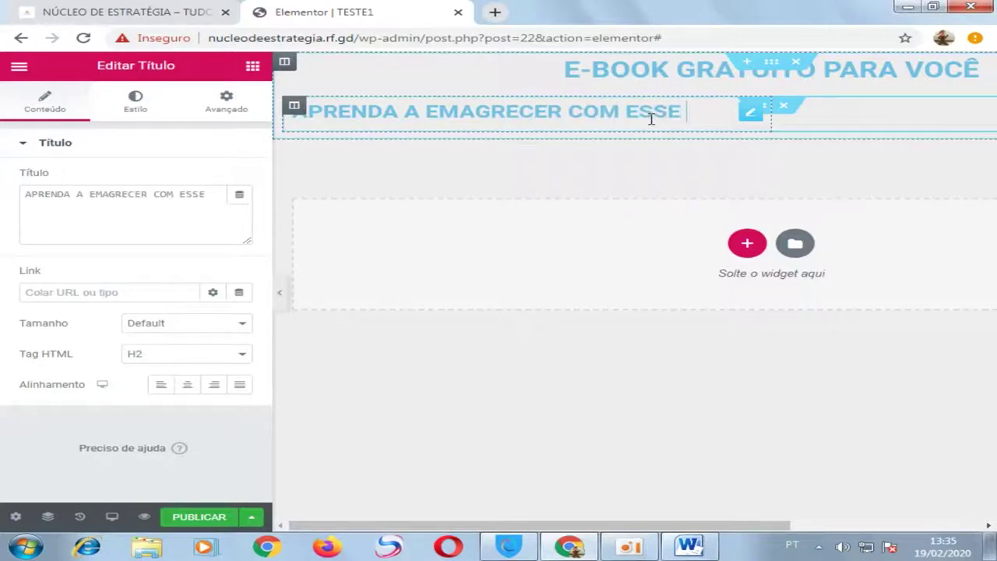
type(" SUPE")
key("Return")
type("E-BOOK")
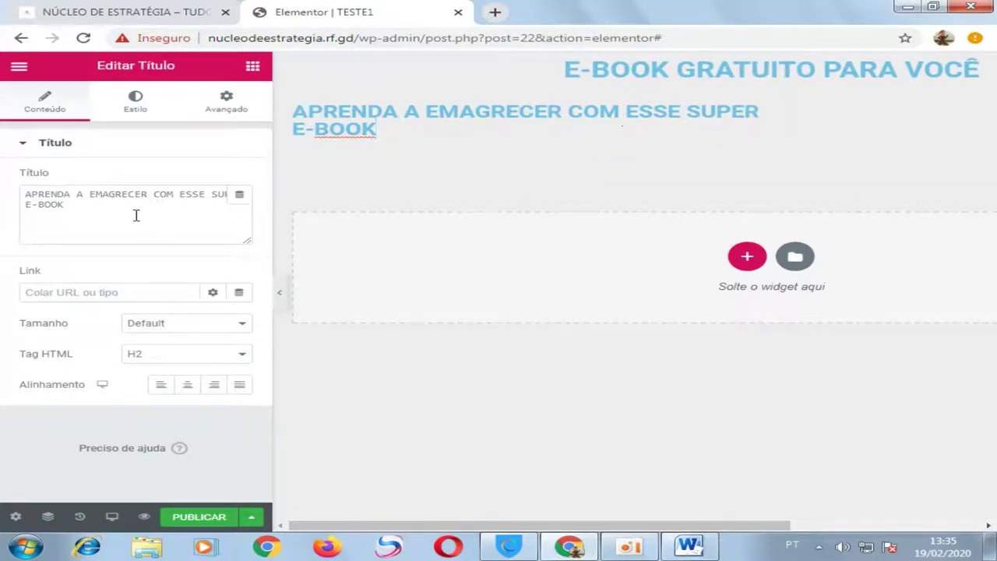
Step: Review the typography settings of the "APRENDA A EMAGRECER COM ESSE SUPER E-BOOK" title
left_click_drag(136, 215, 28, 190)
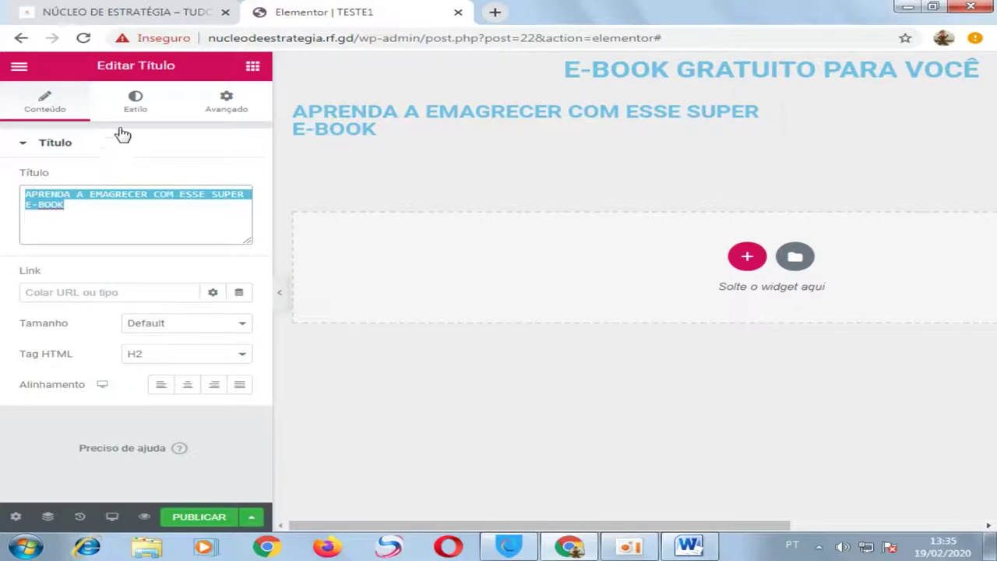
left_click(137, 109)
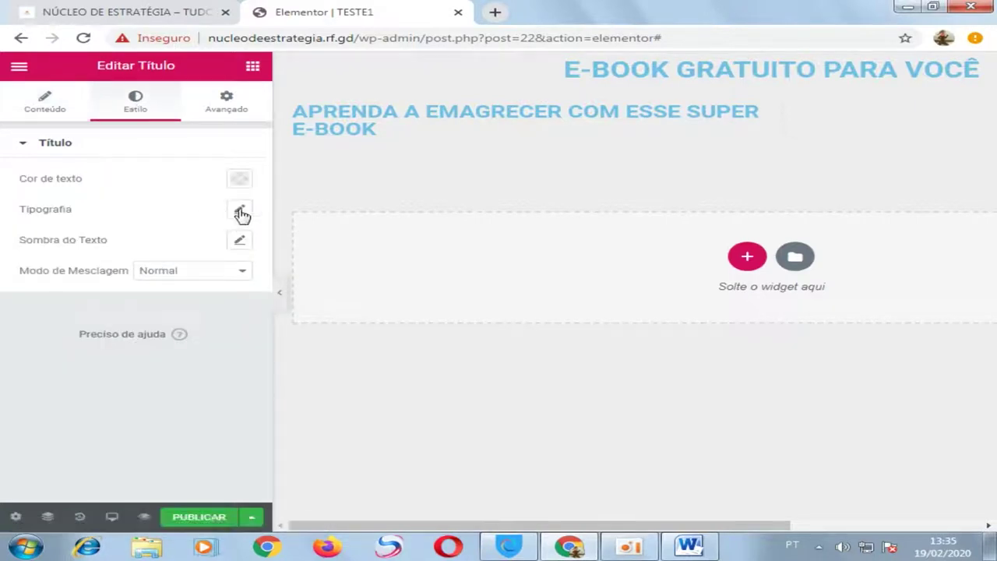
left_click(242, 210)
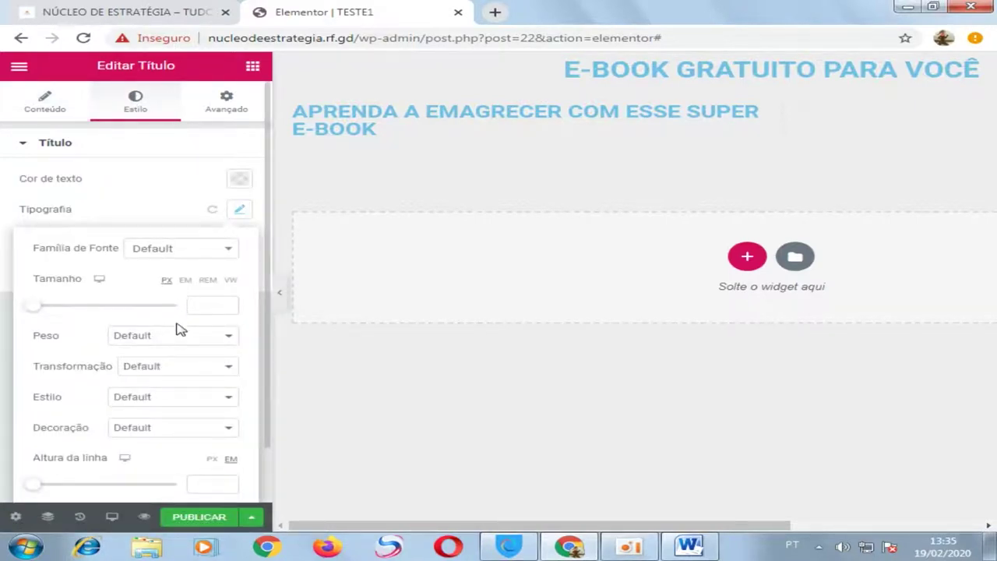
scroll(164, 347, "down", 1)
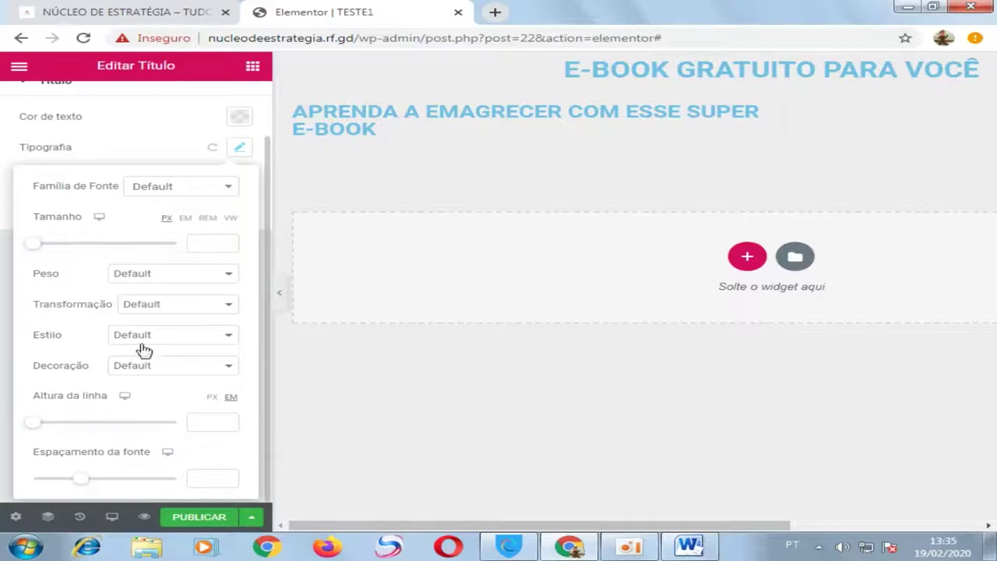
scroll(134, 327, "up", 1)
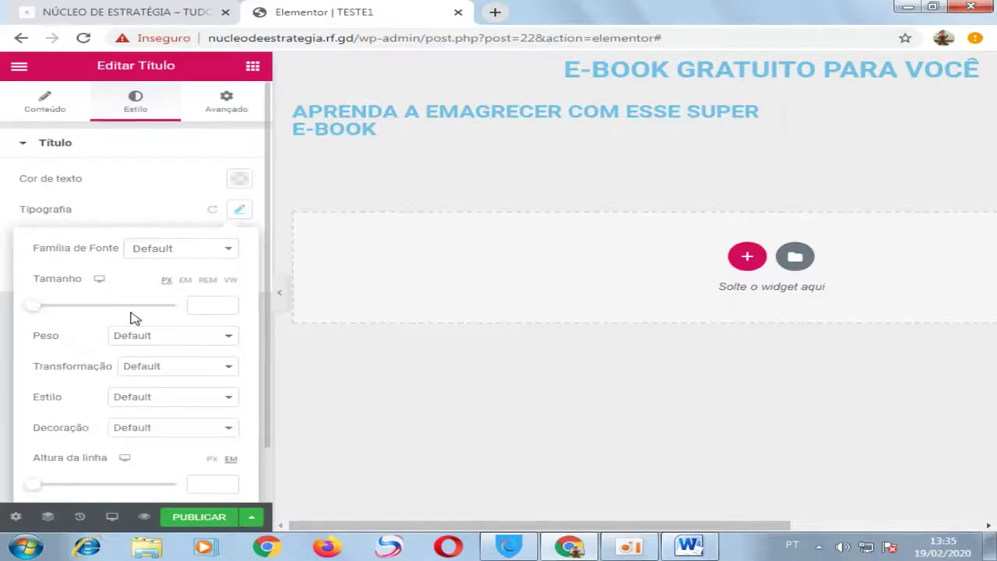
Step: Set the inner section's content width (Largura do conteúdo) to Largura total
left_click(437, 113)
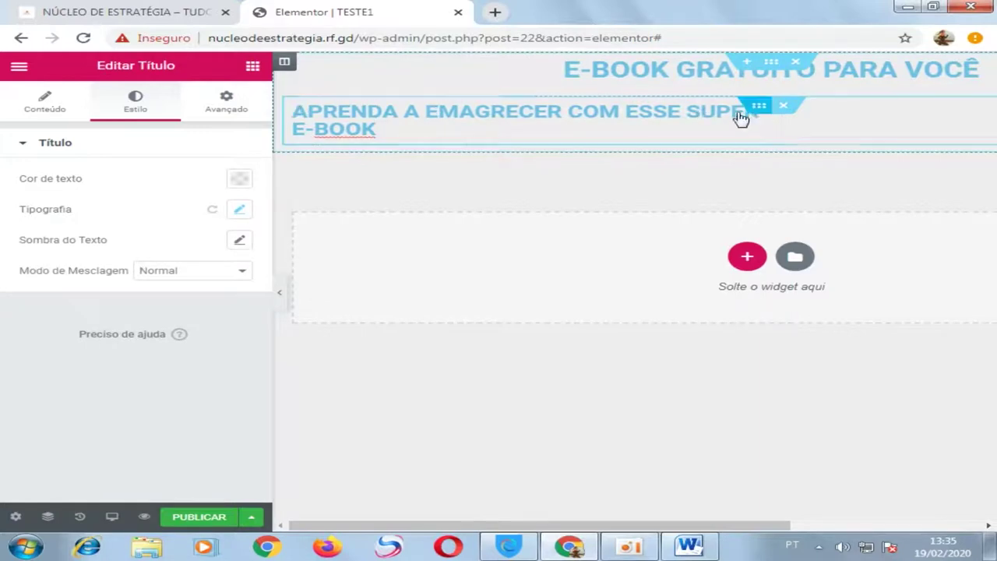
left_click(759, 108)
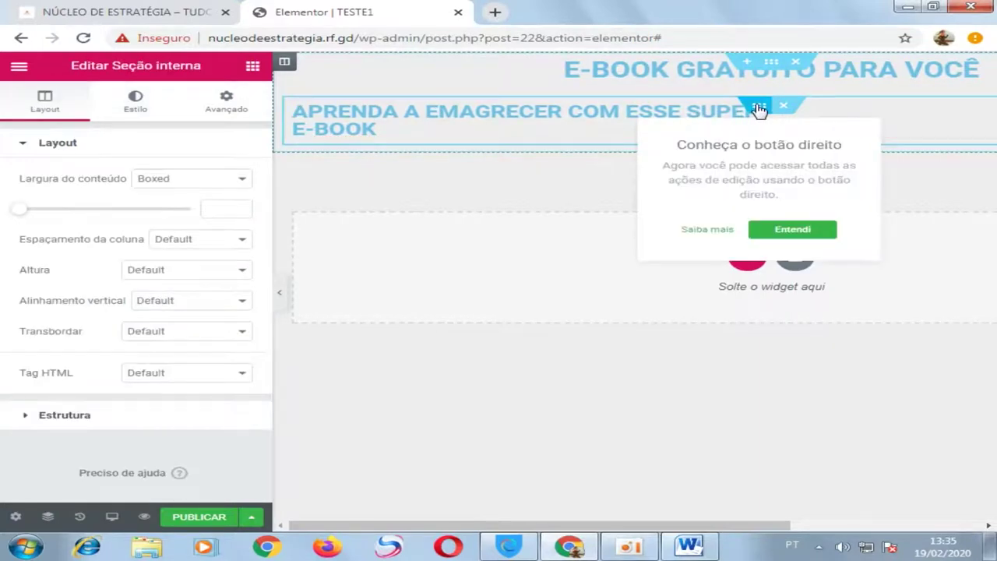
left_click(602, 132)
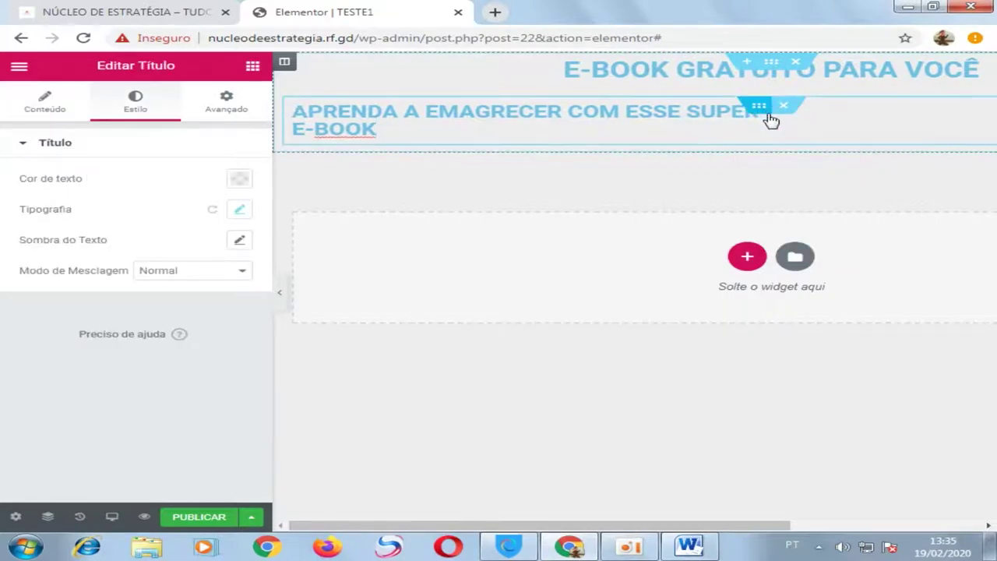
left_click(253, 68)
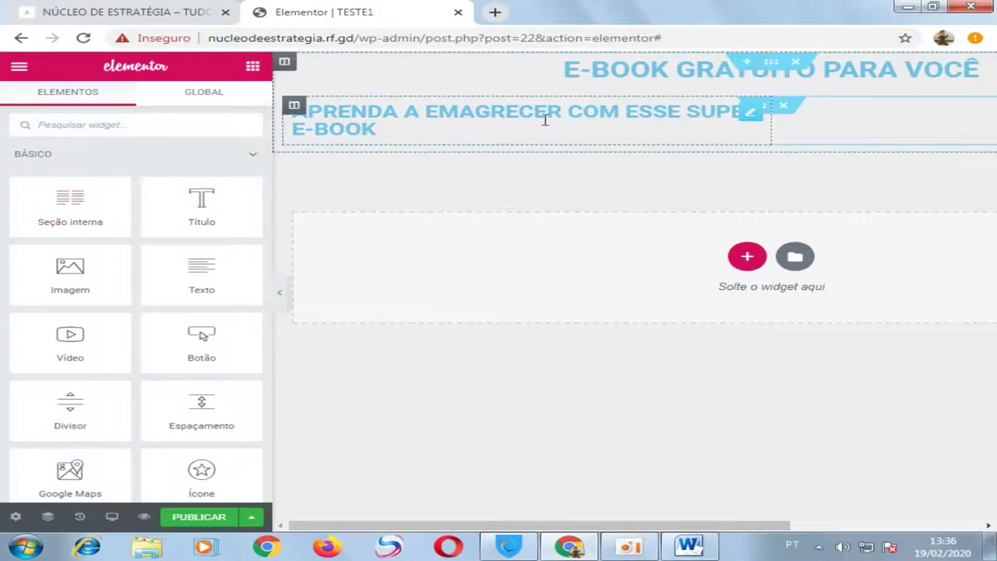
left_click(662, 121)
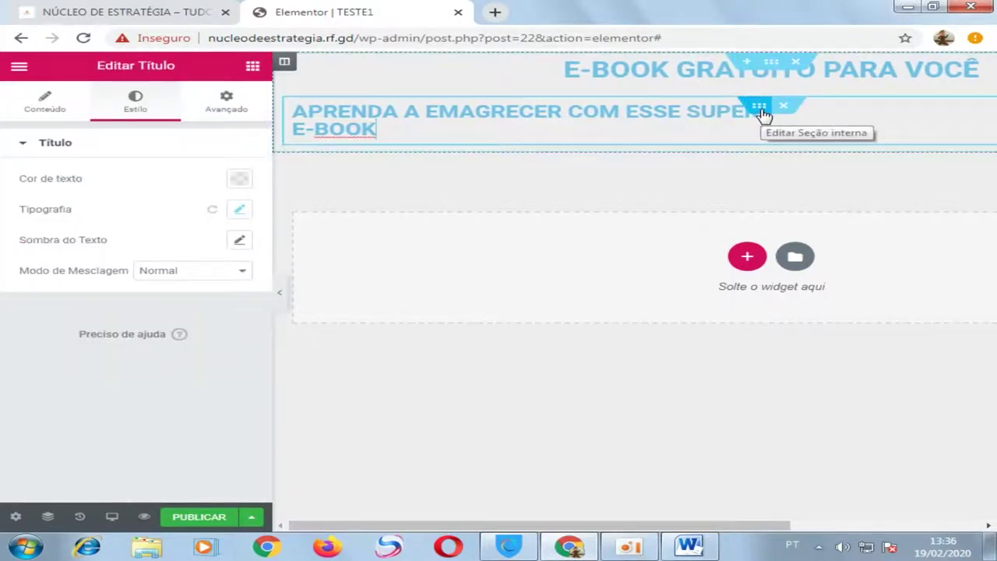
left_click(761, 111)
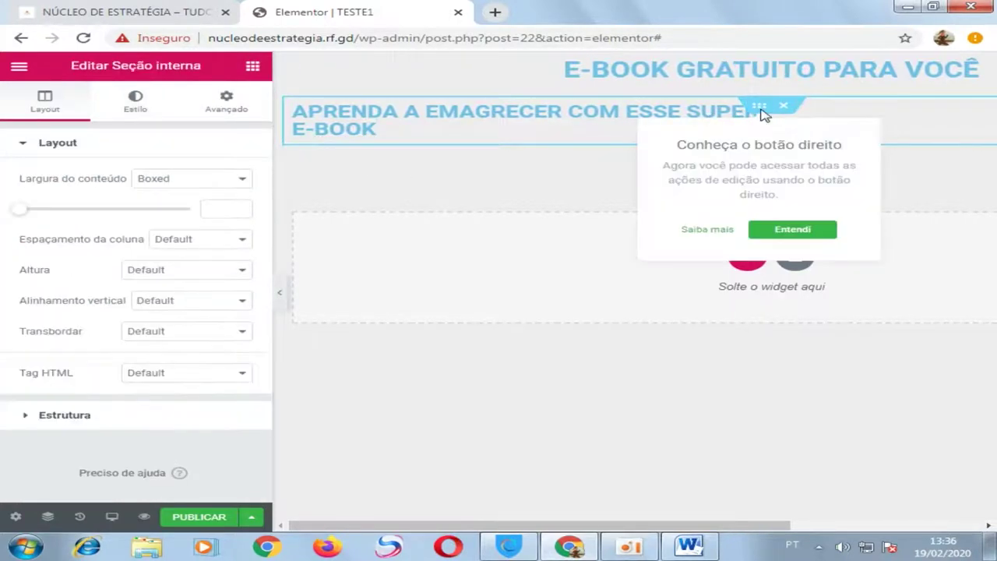
left_click(238, 181)
left_click(222, 206)
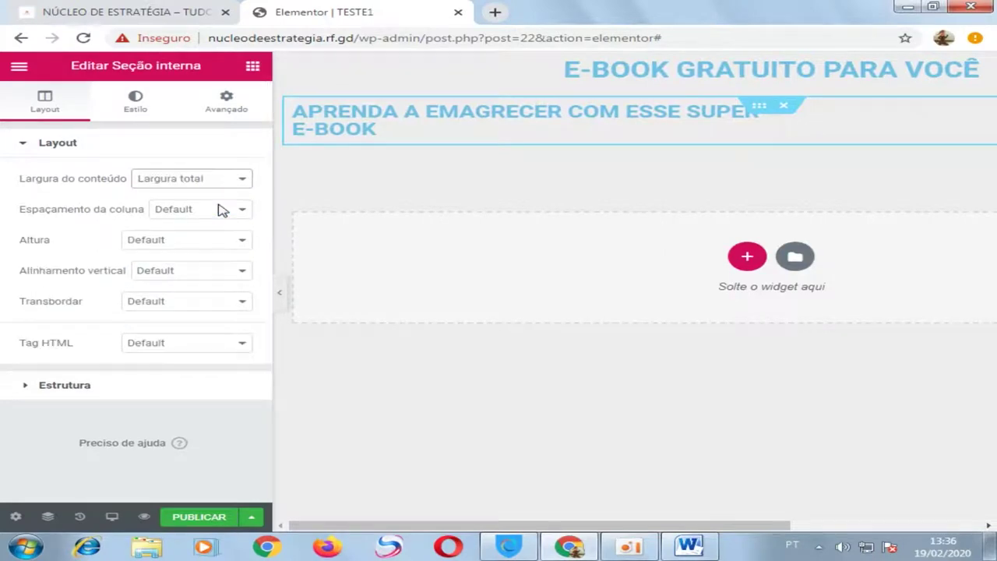
Step: Change the text color of the "APRENDA A EMAGRECER COM ESSE SUPER E-BOOK" title to red #AE2424
left_click(468, 129)
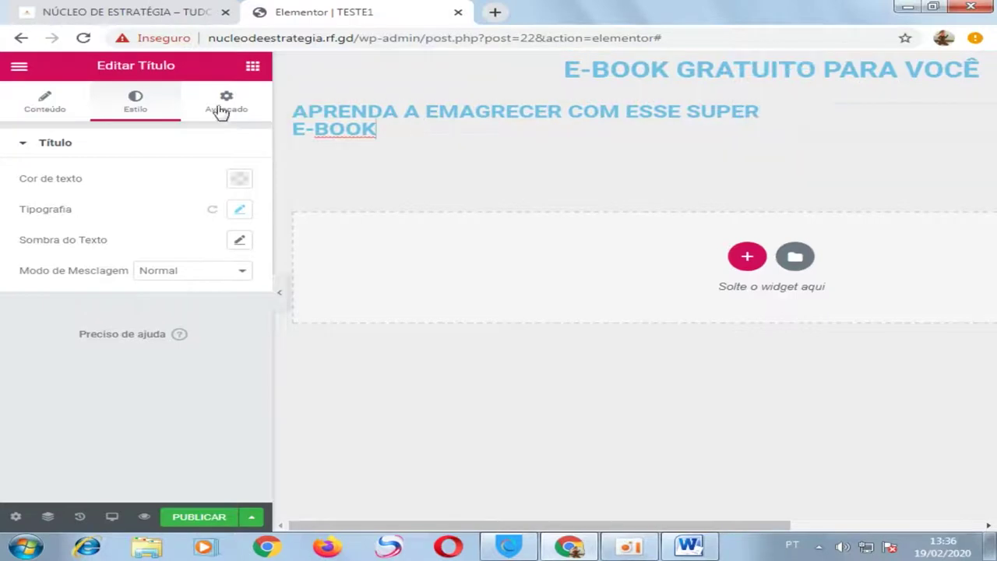
left_click(239, 211)
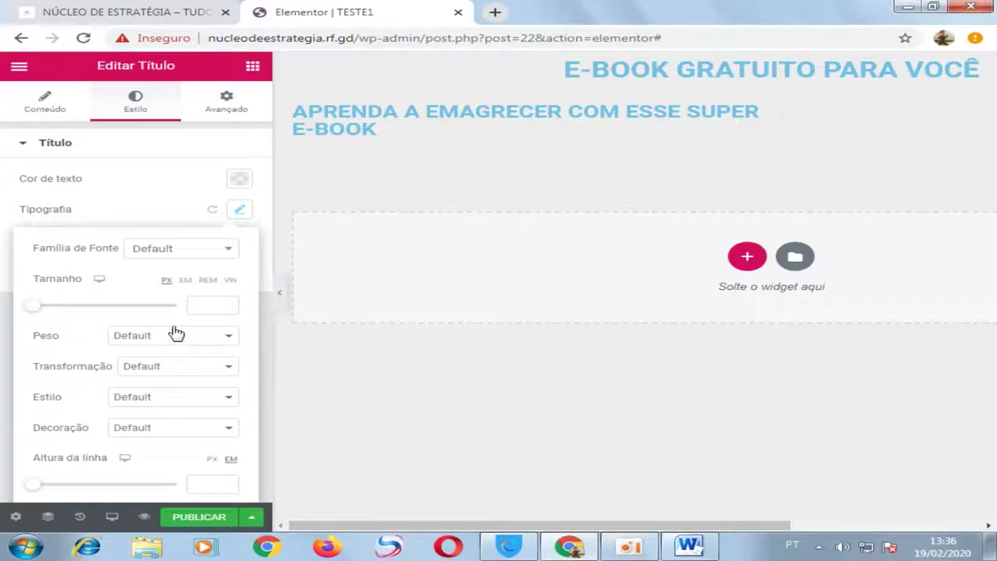
left_click(240, 211)
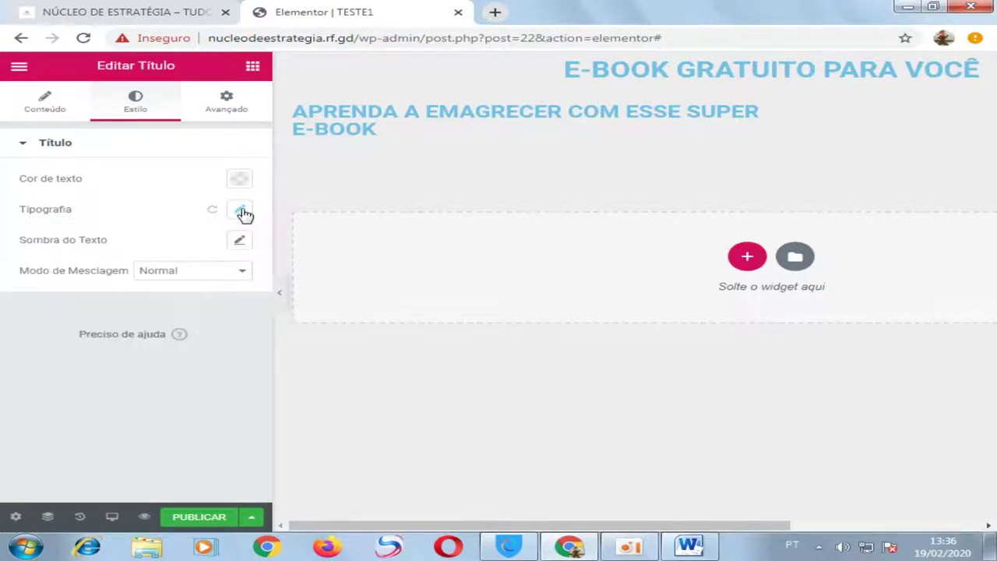
left_click(235, 184)
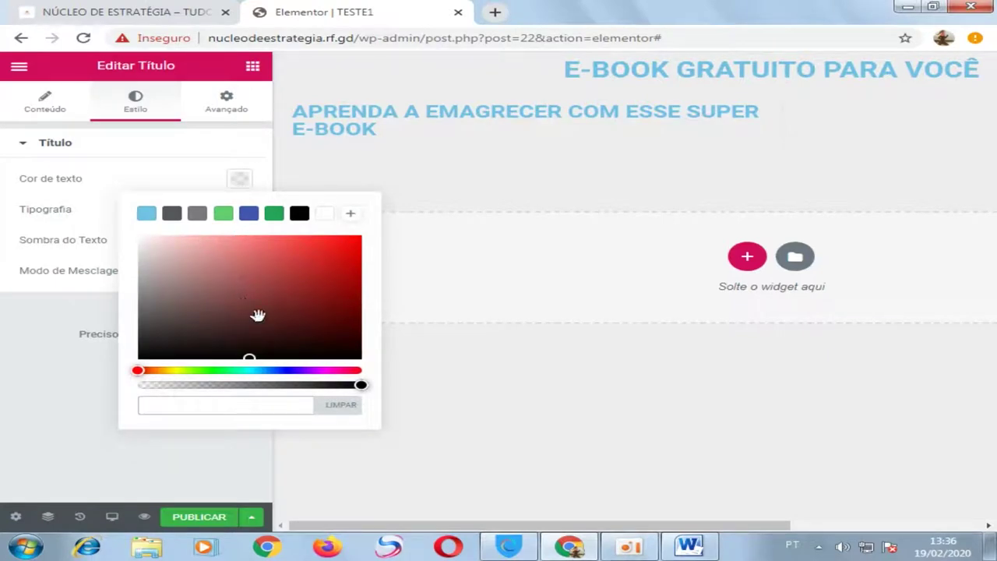
left_click(315, 274)
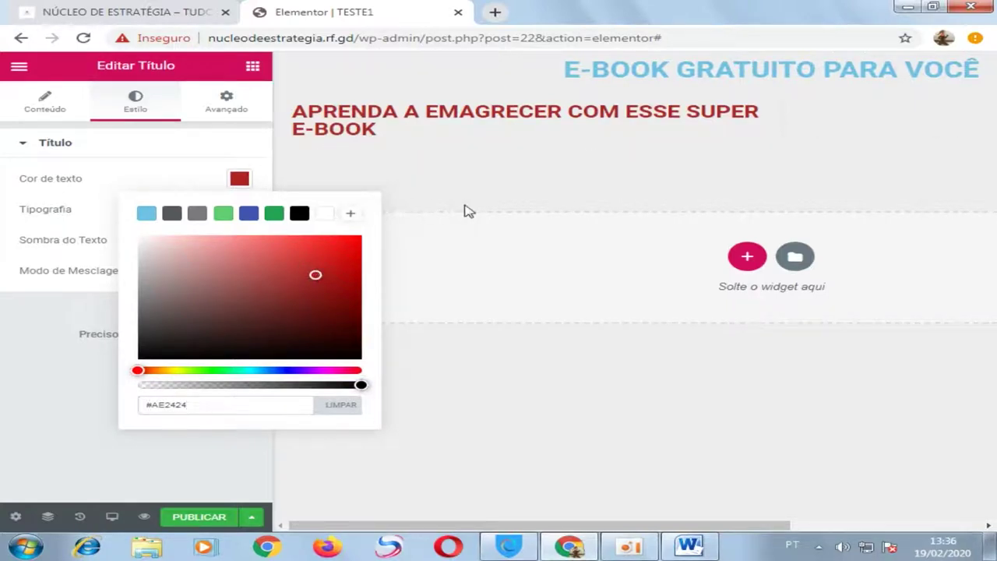
Step: Try several dark red shades on the "E-BOOK GRATUITO PARA VOCÊ" title and set its text color to #B83030
left_click(595, 71)
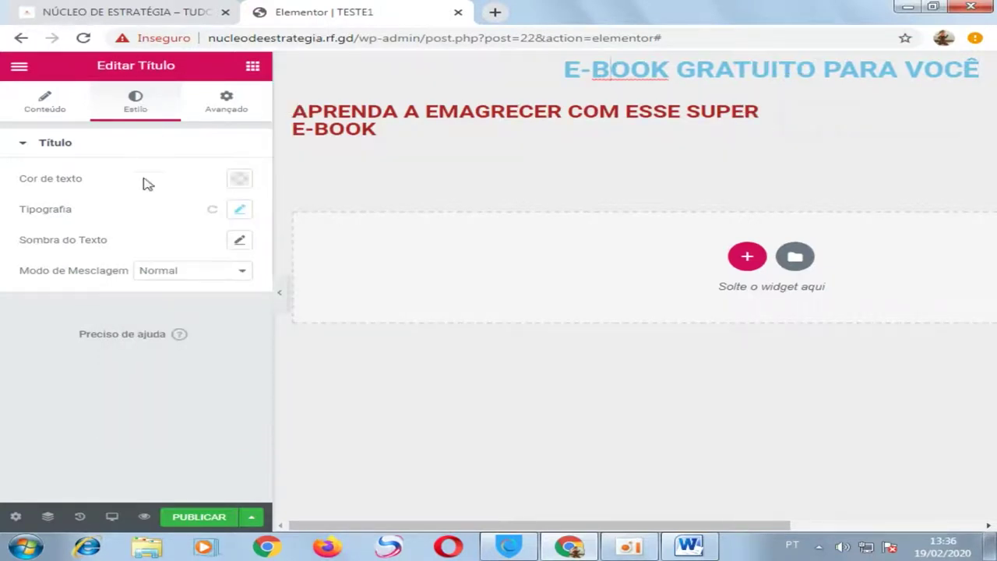
left_click(243, 180)
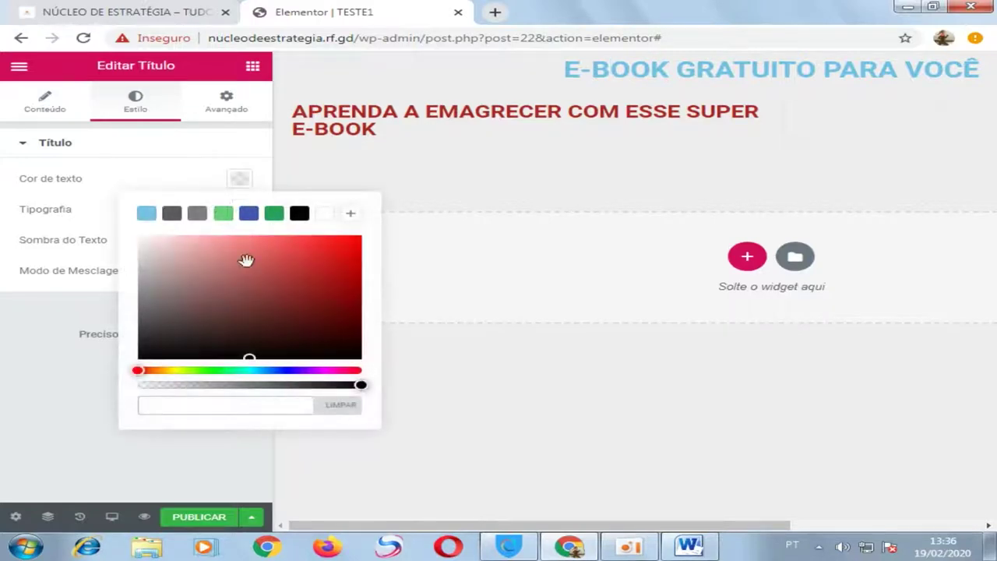
mouse_move(269, 312)
left_mouse_down()
mouse_move(262, 344)
mouse_move(265, 324)
left_mouse_up()
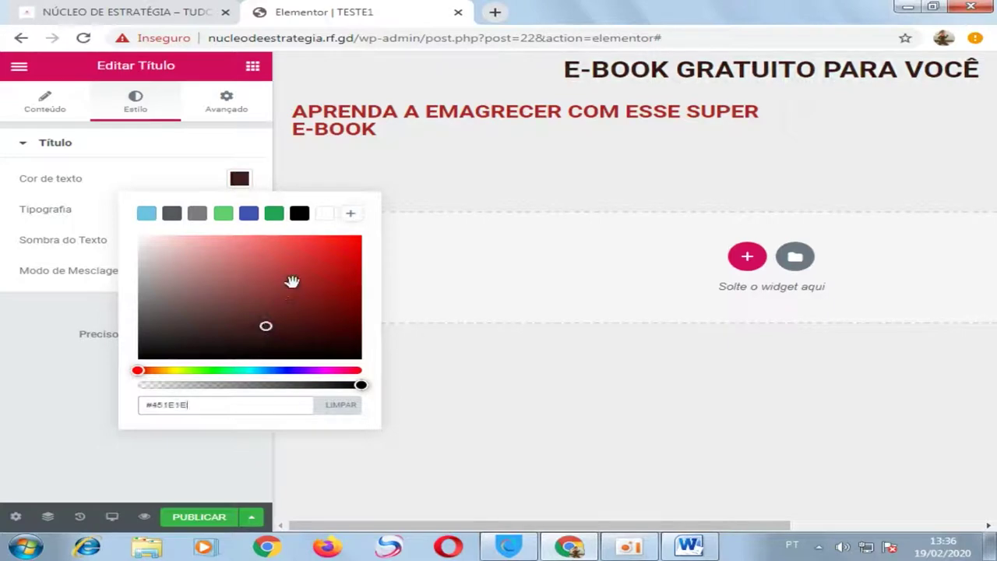
left_click(292, 281)
left_click(299, 323)
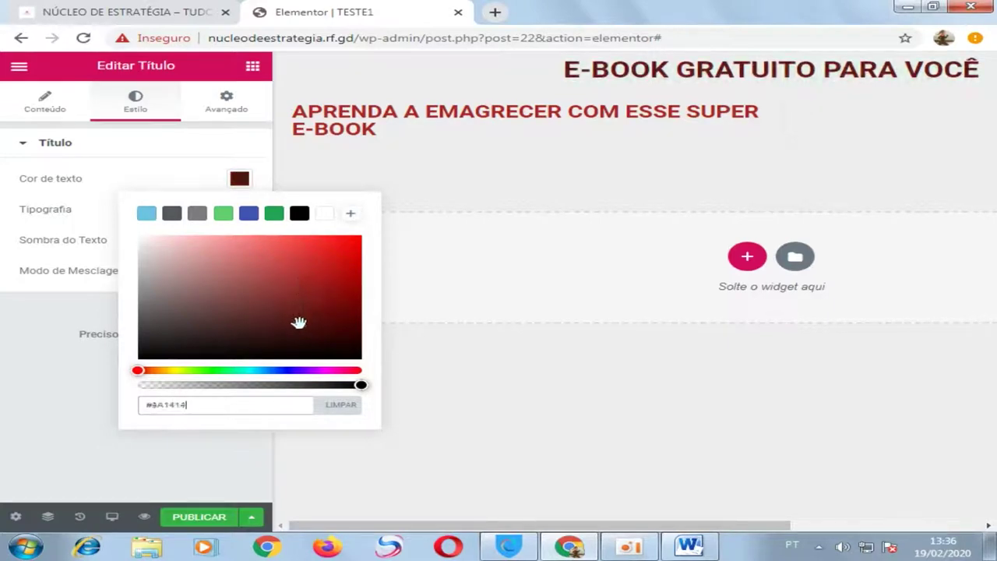
left_click(294, 286)
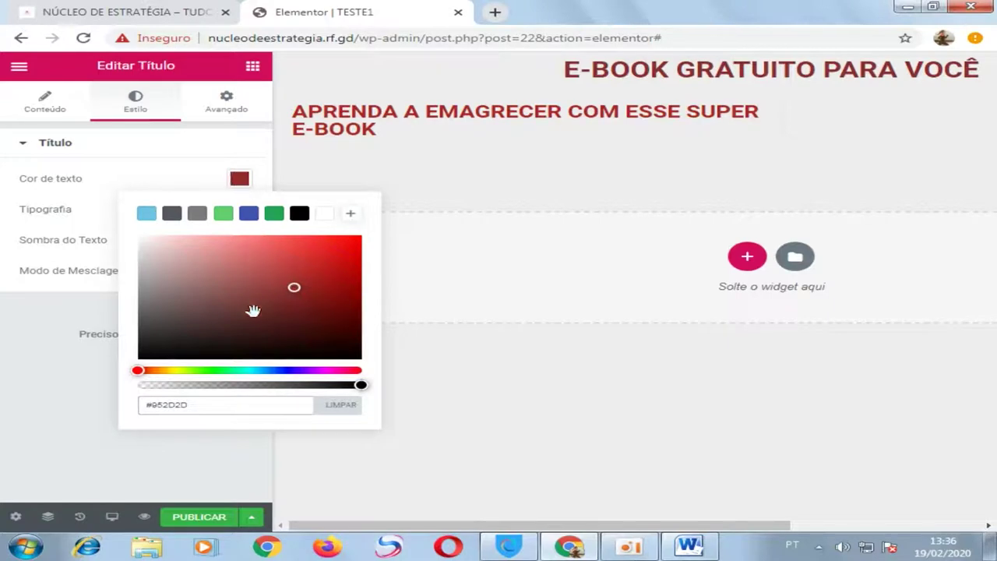
left_click(305, 317)
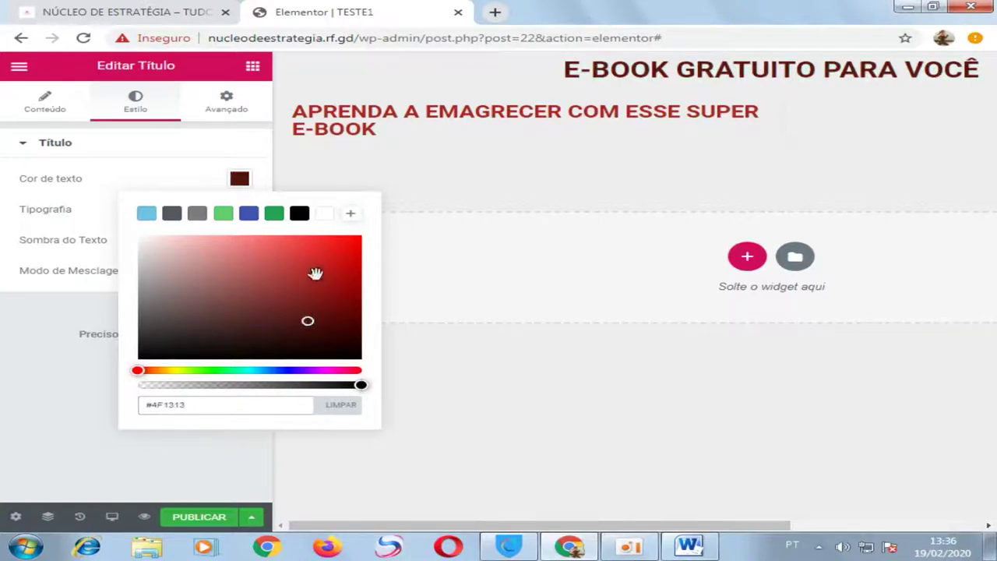
left_click(321, 260)
left_click(305, 283)
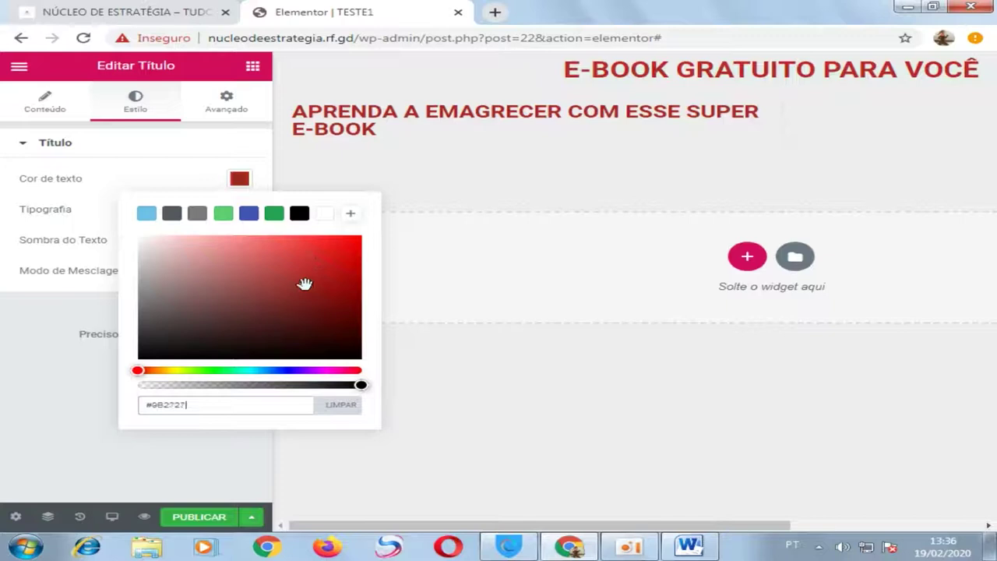
left_click(322, 286)
left_click(303, 269)
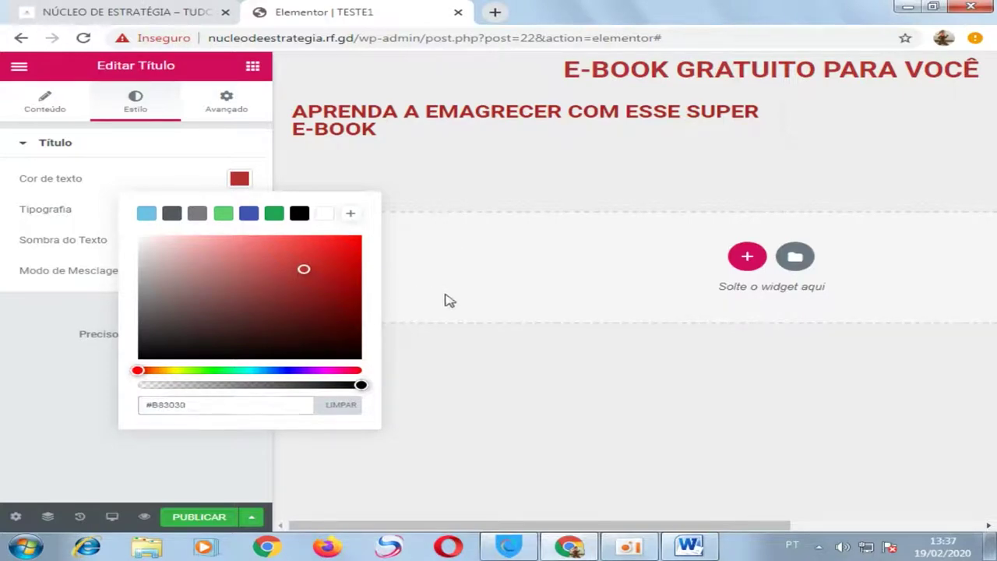
left_click(225, 149)
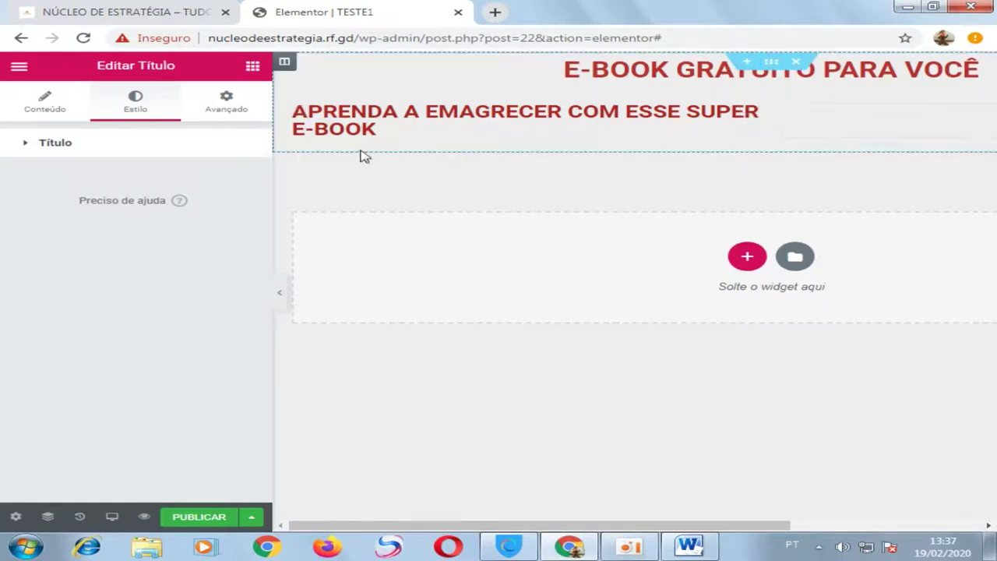
Step: Preview the recolored page with the editing panel hidden, then restore the panel and reselect the inner section's title
left_click(280, 293)
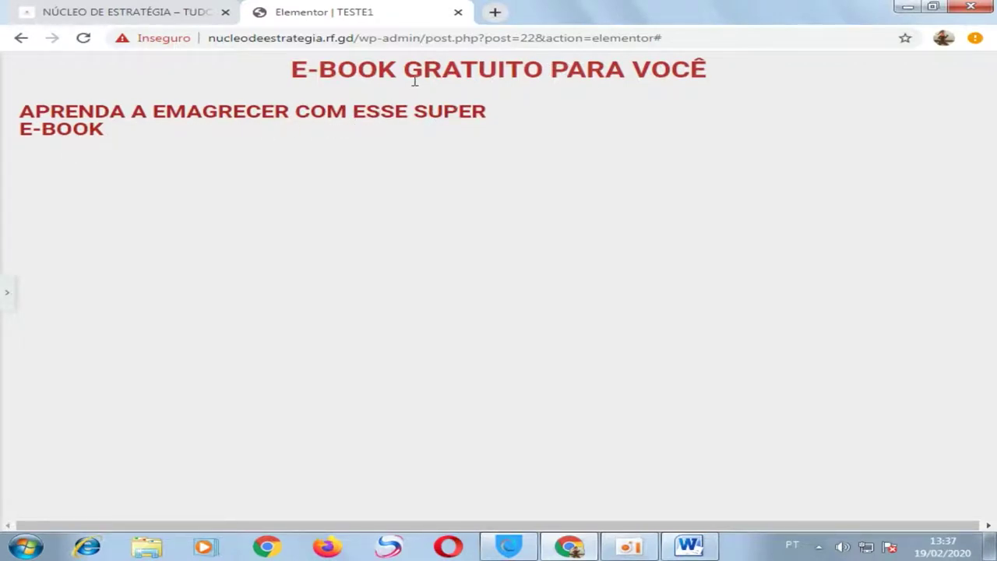
left_click(10, 299)
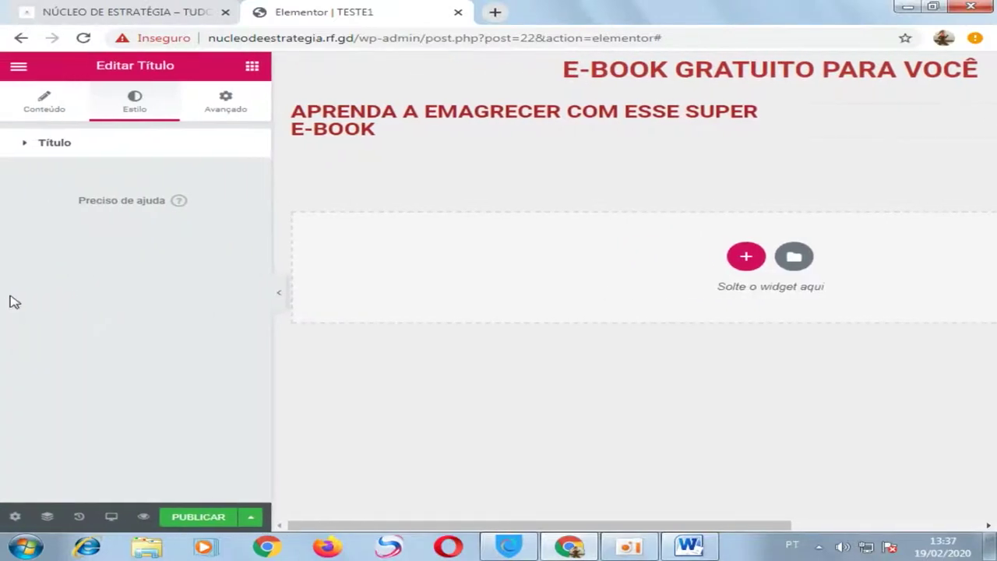
left_click(381, 123)
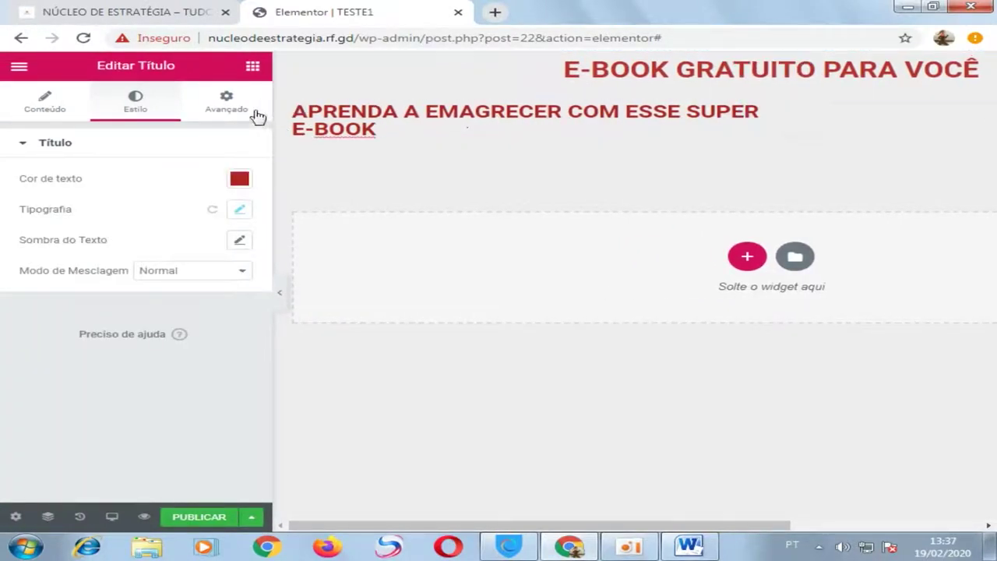
Step: Add a Texto widget beneath the inner section, keeping its placeholder paragraph, and select it for editing
left_click(252, 69)
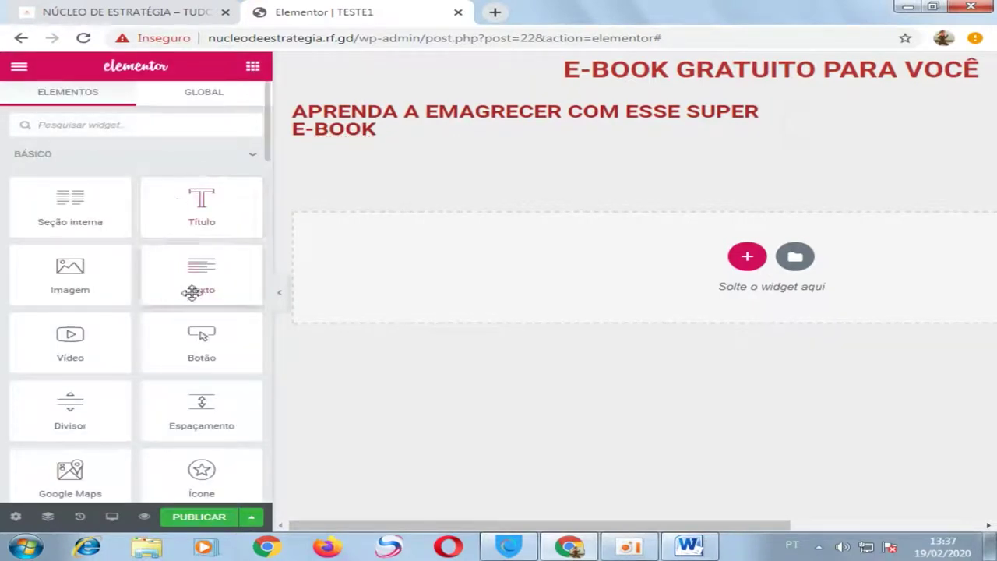
left_click_drag(190, 292, 396, 145)
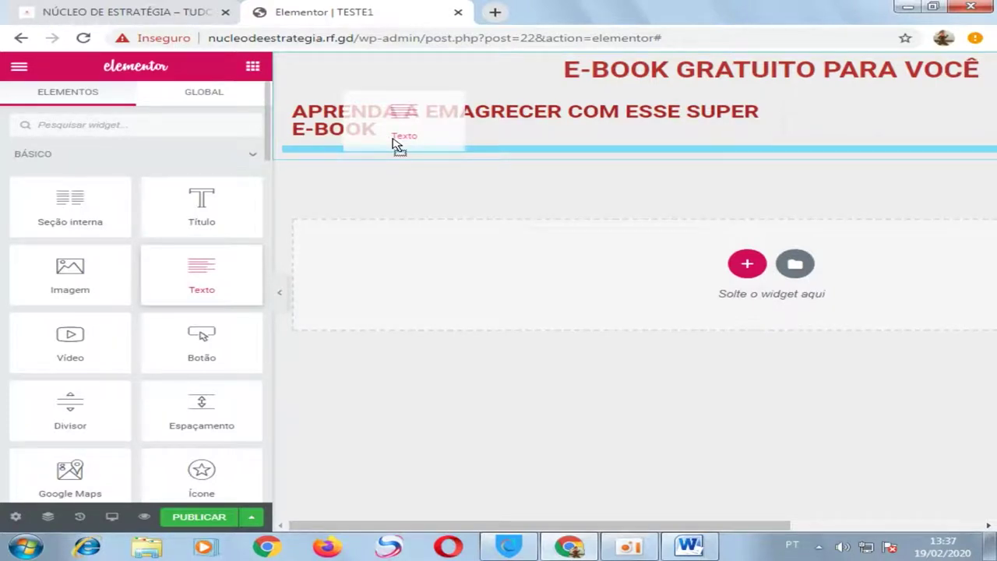
left_click_drag(396, 145, 397, 146)
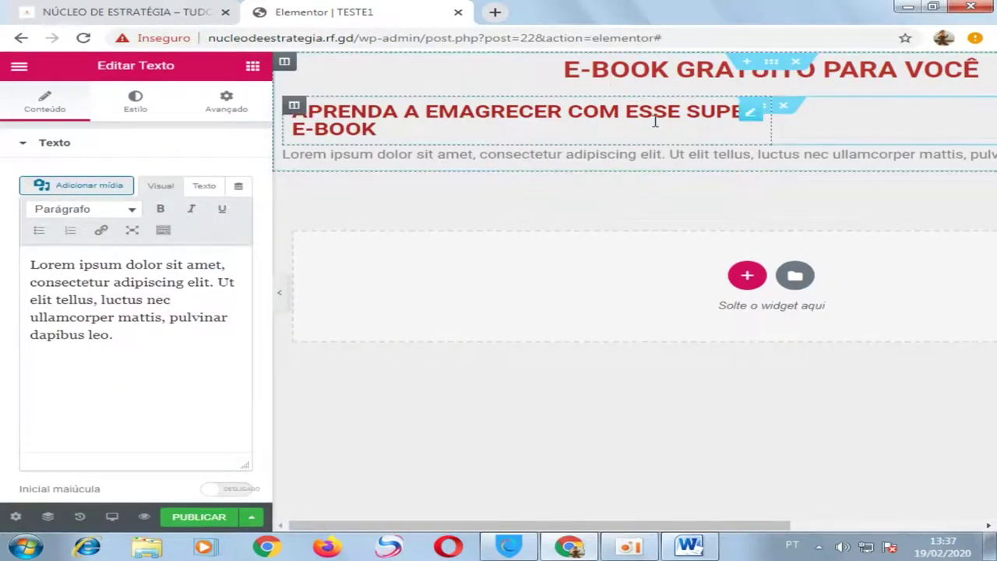
left_click(436, 156)
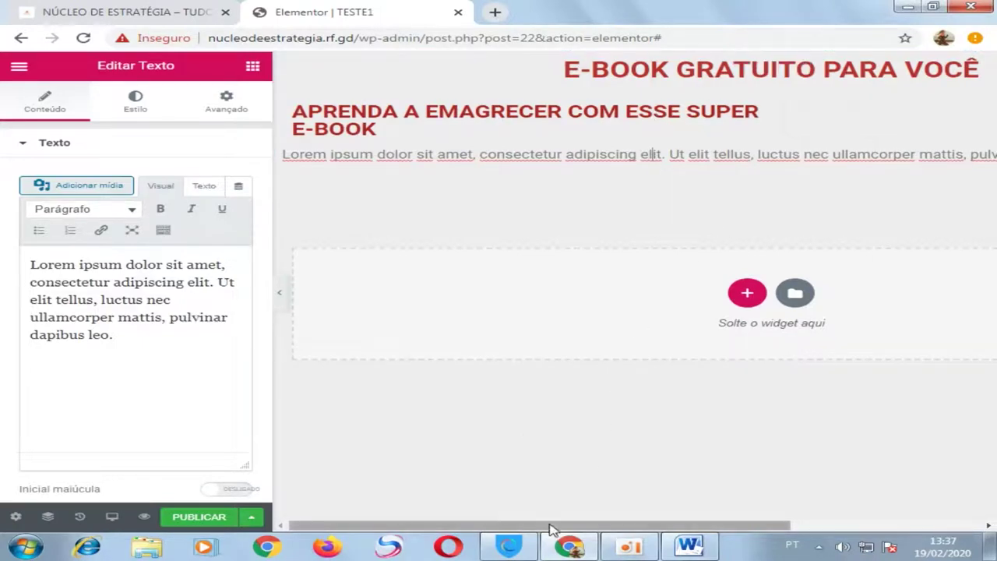
left_click_drag(573, 526, 761, 510)
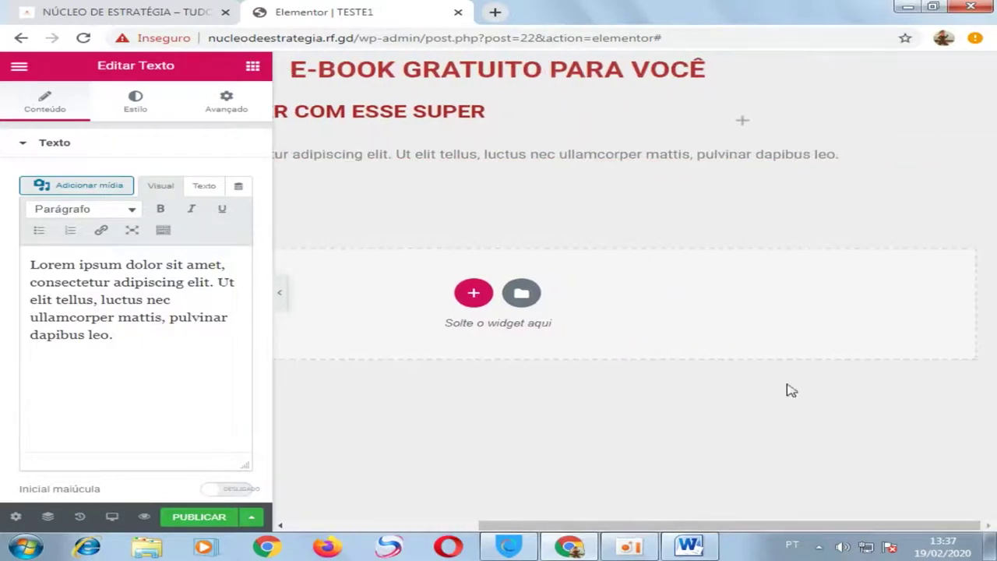
left_click(975, 155)
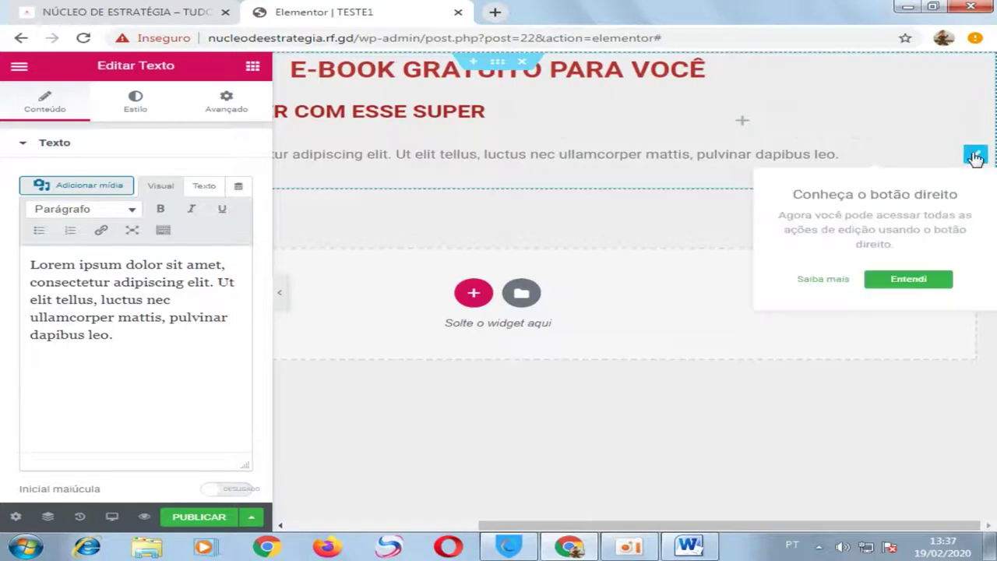
Step: Delete the Texto widget beneath the inner section and add a new one under the "APRENDA A EMAGRECER COM ESSE SUPER E-BOOK" title
right_click(975, 156)
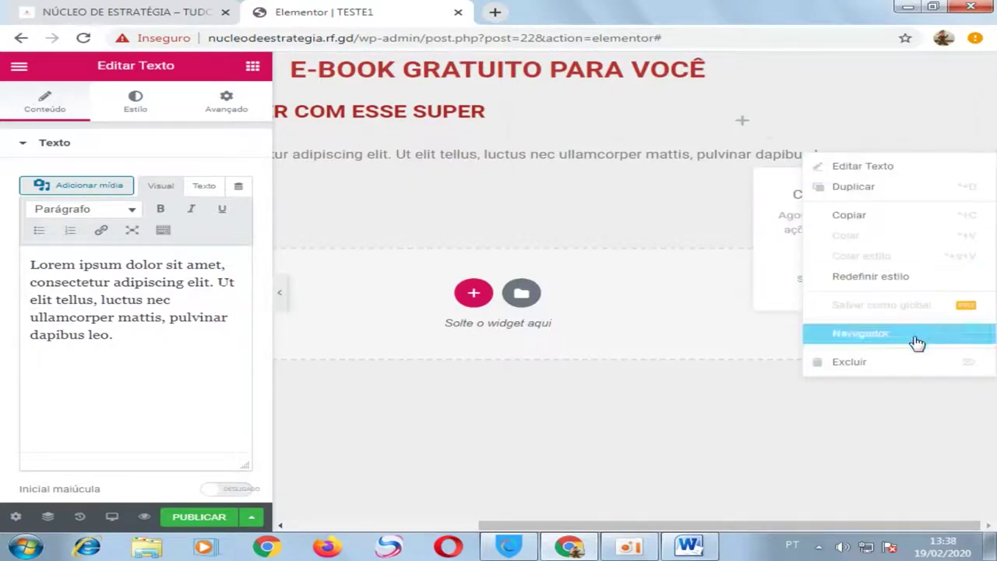
left_click(912, 369)
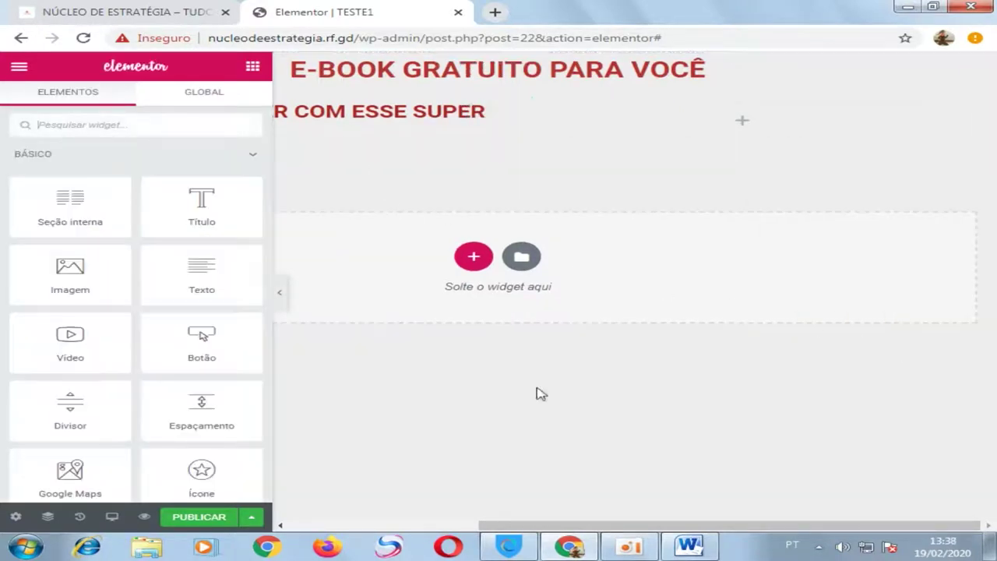
left_click_drag(611, 530, 421, 529)
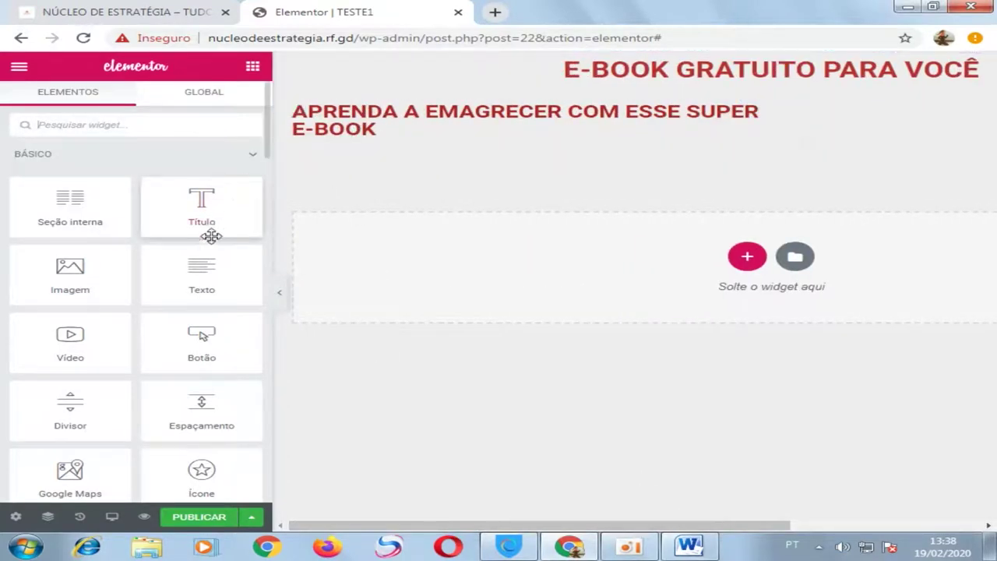
left_click_drag(204, 269, 415, 136)
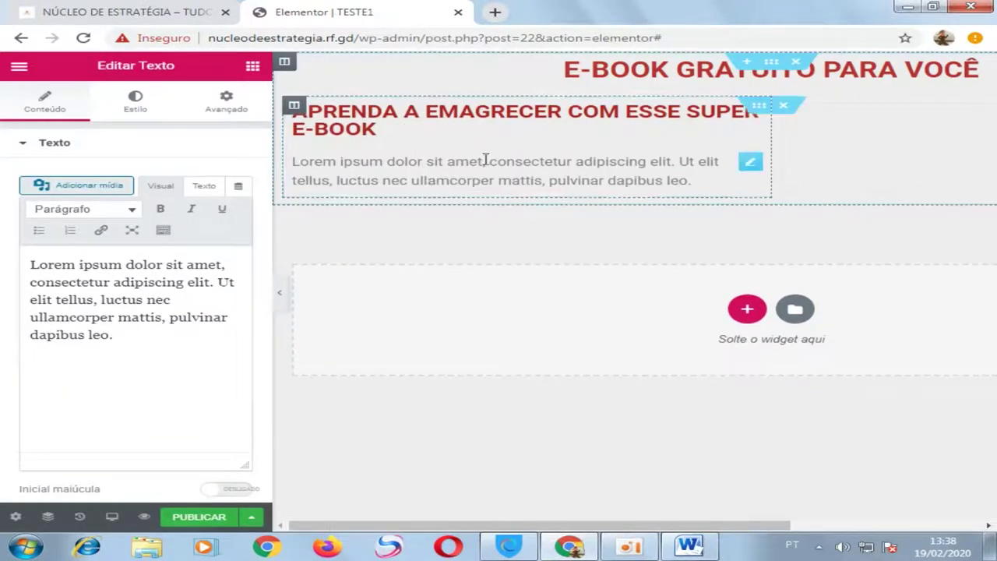
Step: Clear the new Texto widget's placeholder paragraph and copy the whole "Você irá participar de um Grupo VIP" paragraph from the Word document
left_click_drag(174, 338, 12, 264)
key("BackSpace")
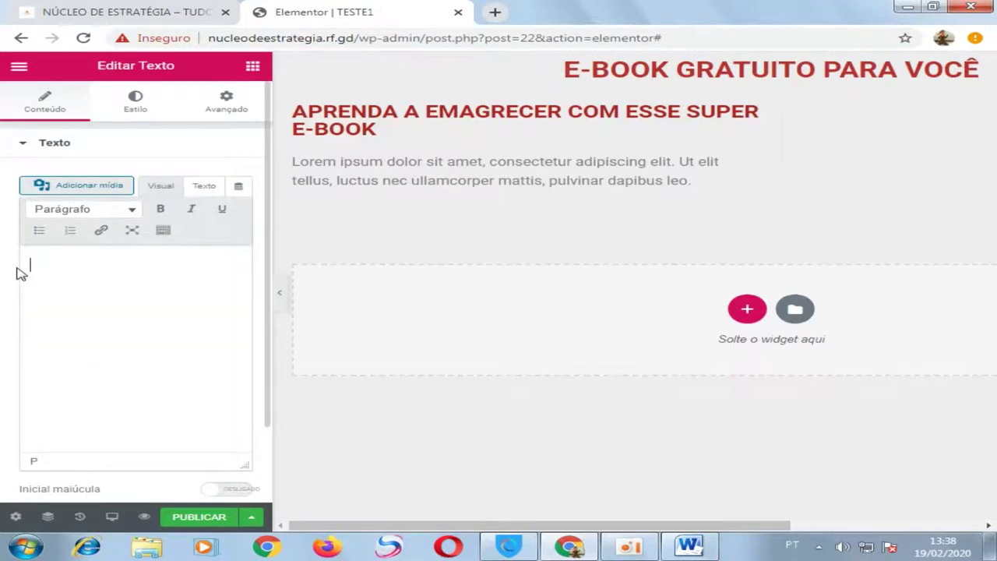
left_click(701, 548)
left_click_drag(376, 290, 151, 198)
key("ctrl+c")
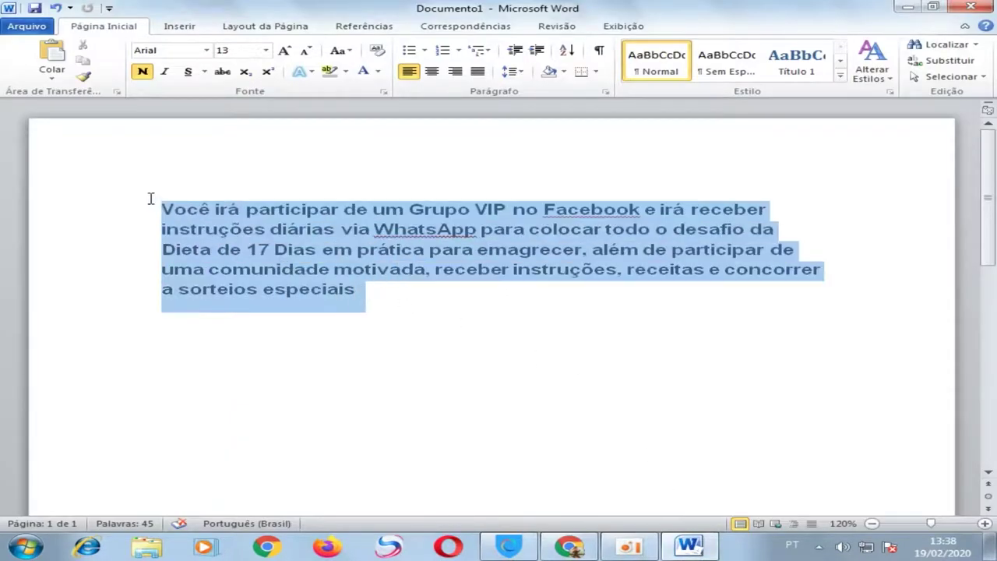
right_click(226, 252)
left_click(243, 269)
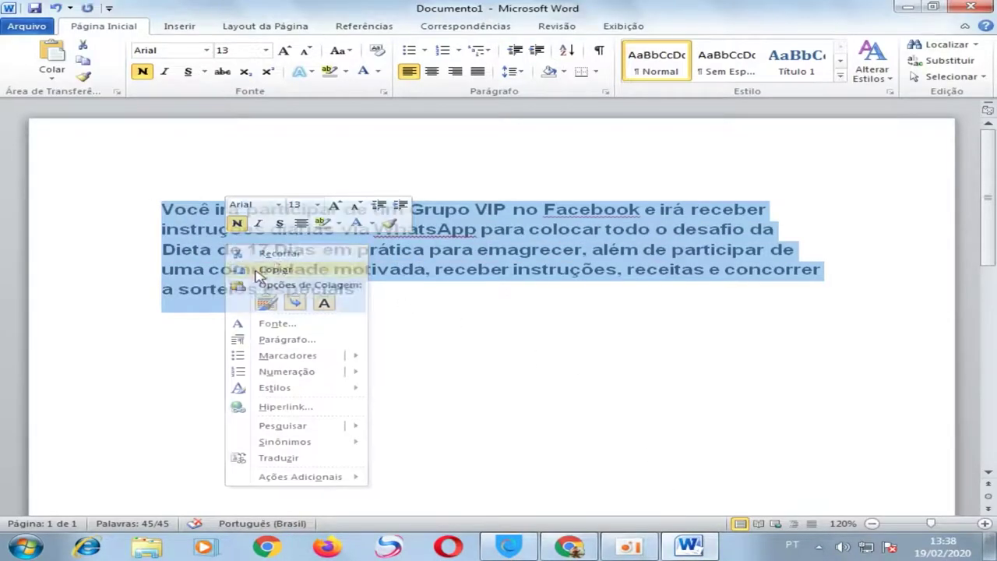
left_click(905, 8)
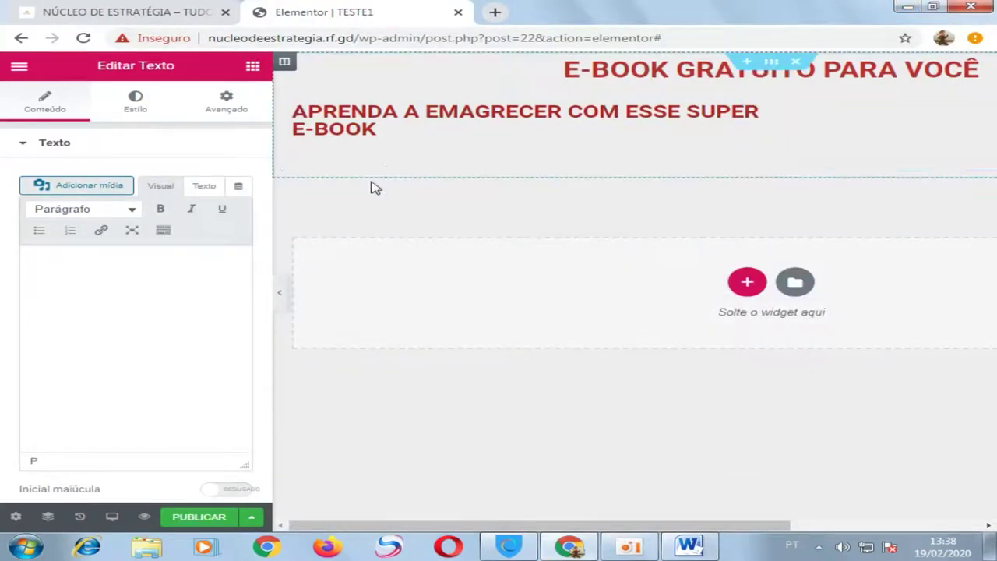
Step: Paste the copied "Você irá participar de um Grupo VIP" paragraph into the empty Texto widget in Elementor
left_click(130, 294)
right_click(130, 296)
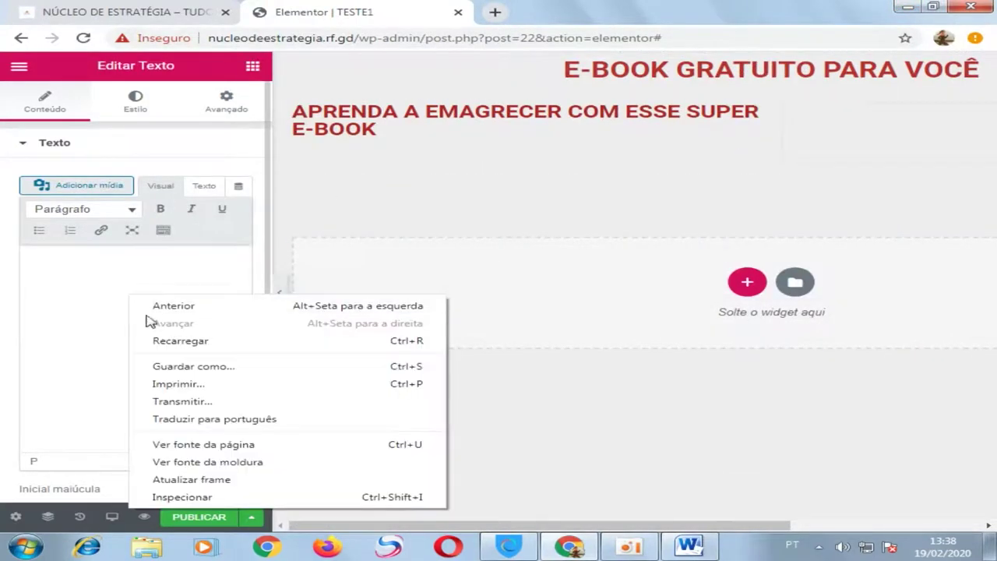
left_click(80, 302)
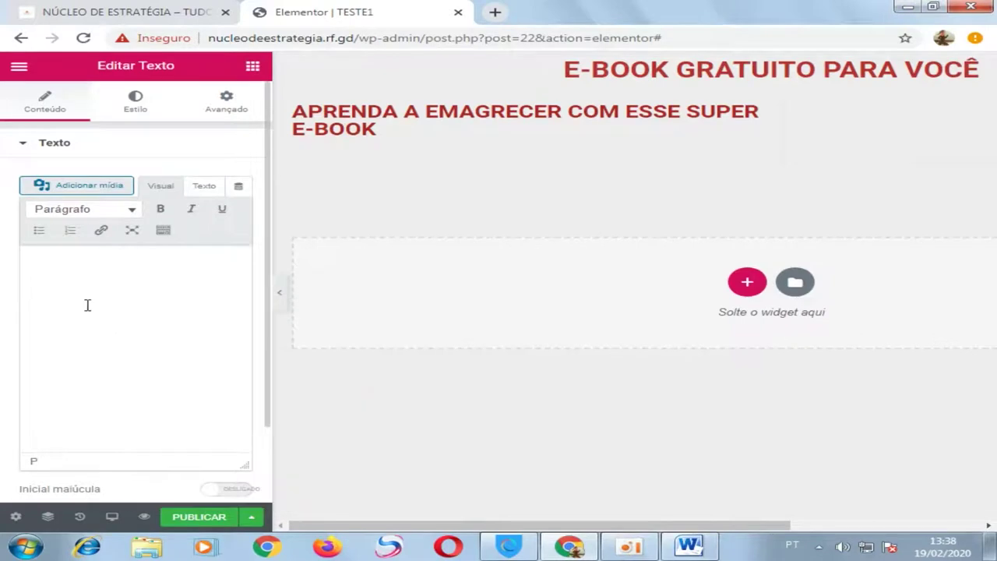
key("ctrl+v")
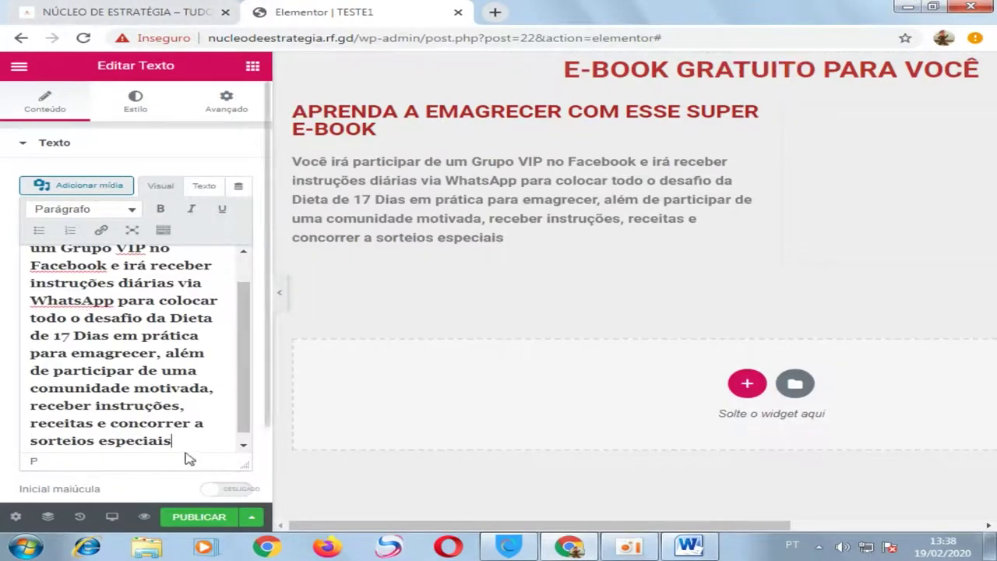
Step: Try several red shades and black #000000 on the pasted paragraph and set its text color to dark red #8F190D
left_click_drag(182, 449, 12, 250)
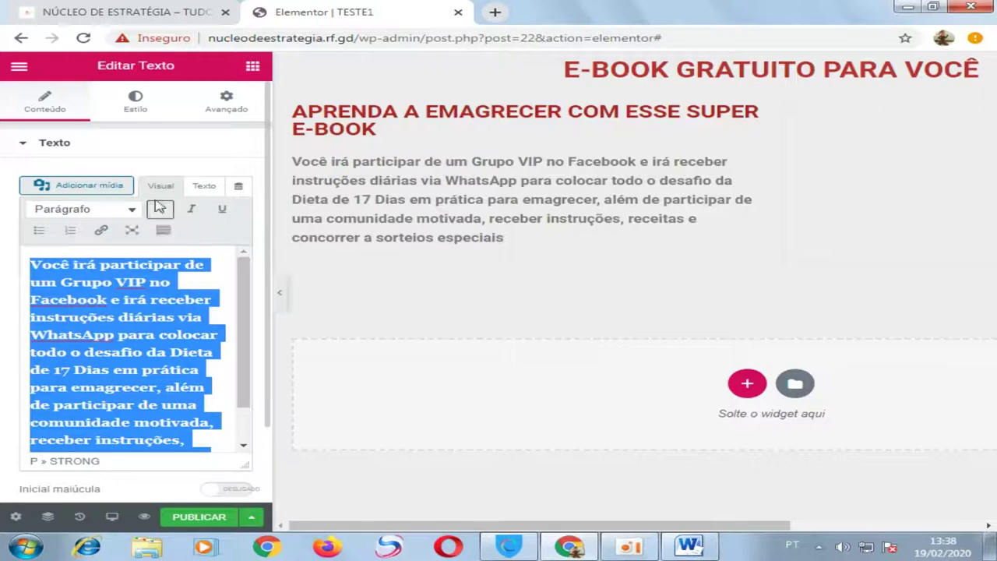
scroll(158, 278, "down", 1)
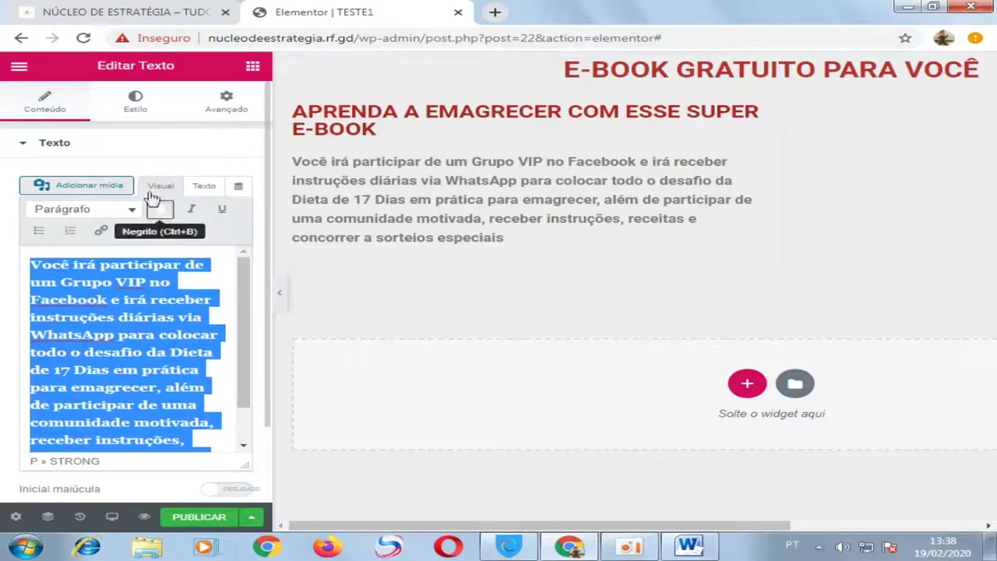
left_click(140, 105)
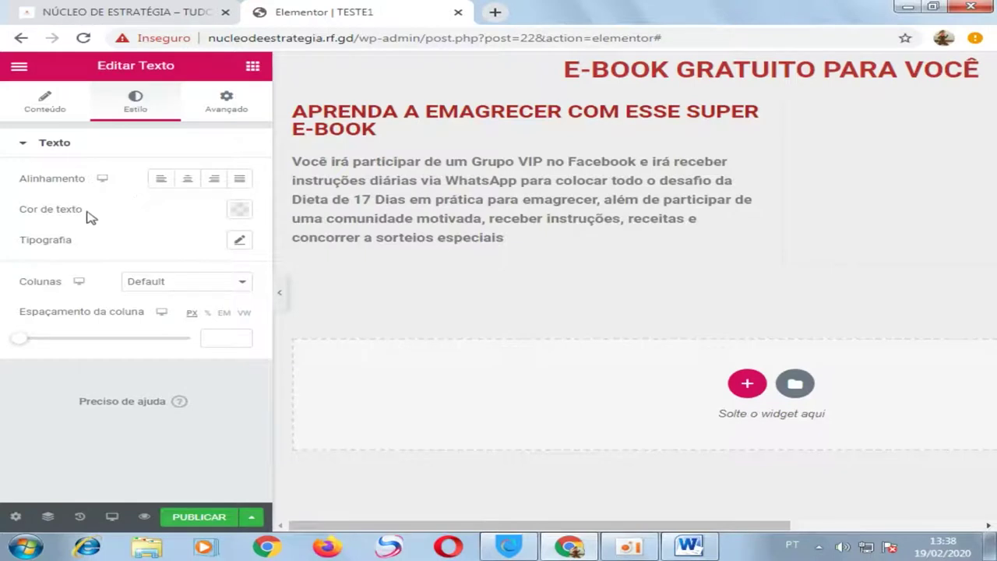
left_click(238, 211)
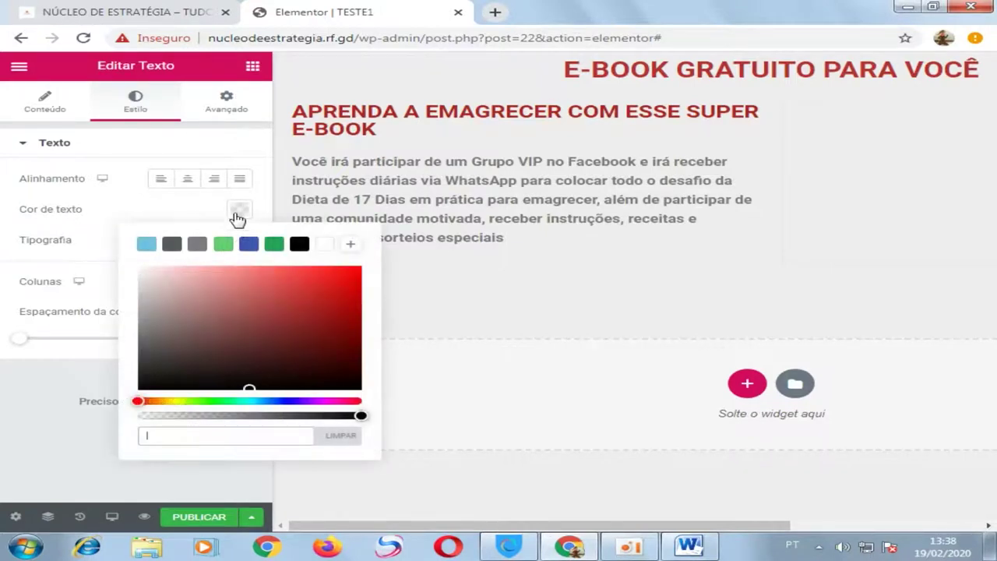
left_click(277, 350)
left_click(290, 318)
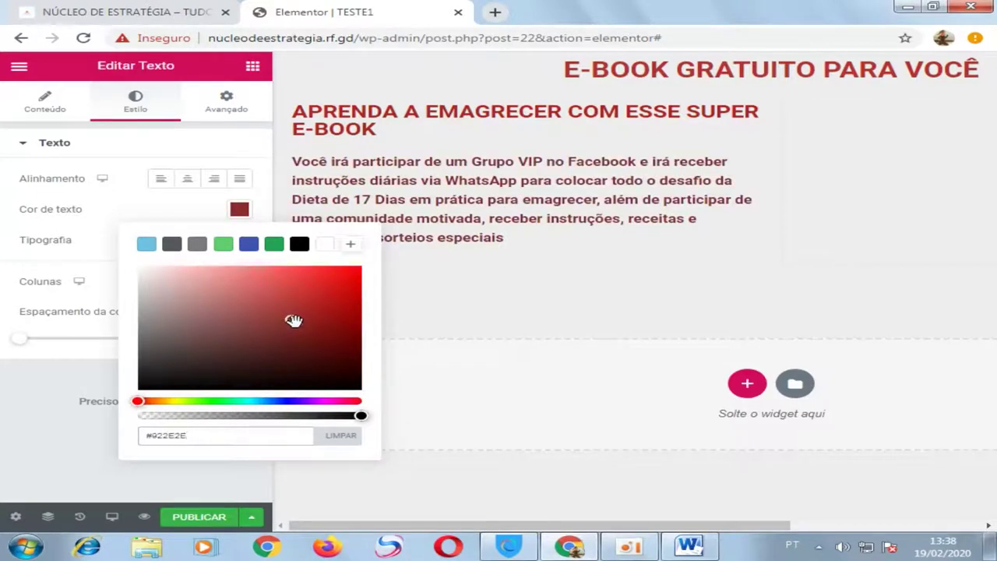
left_click(312, 299)
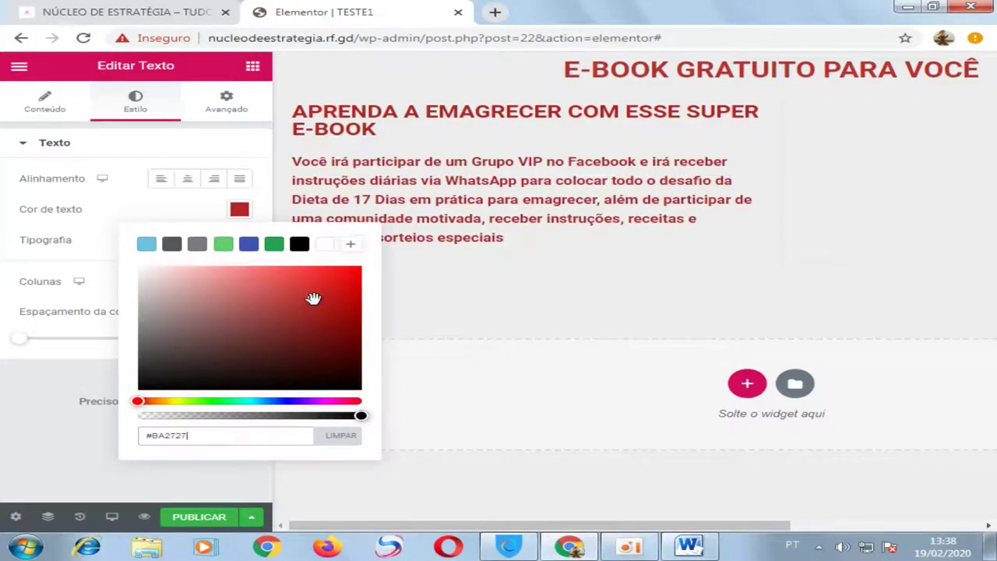
left_click(318, 366)
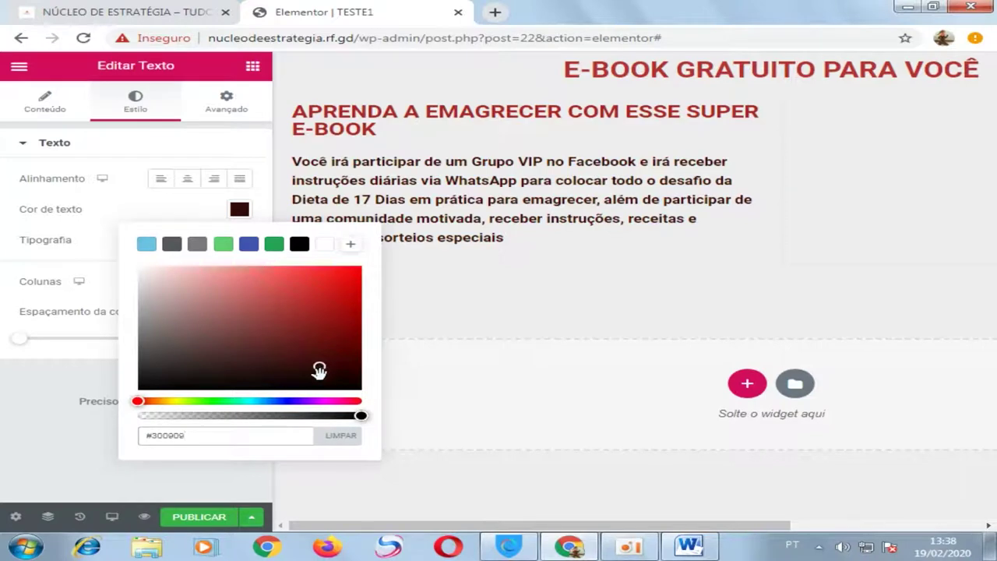
left_click(301, 245)
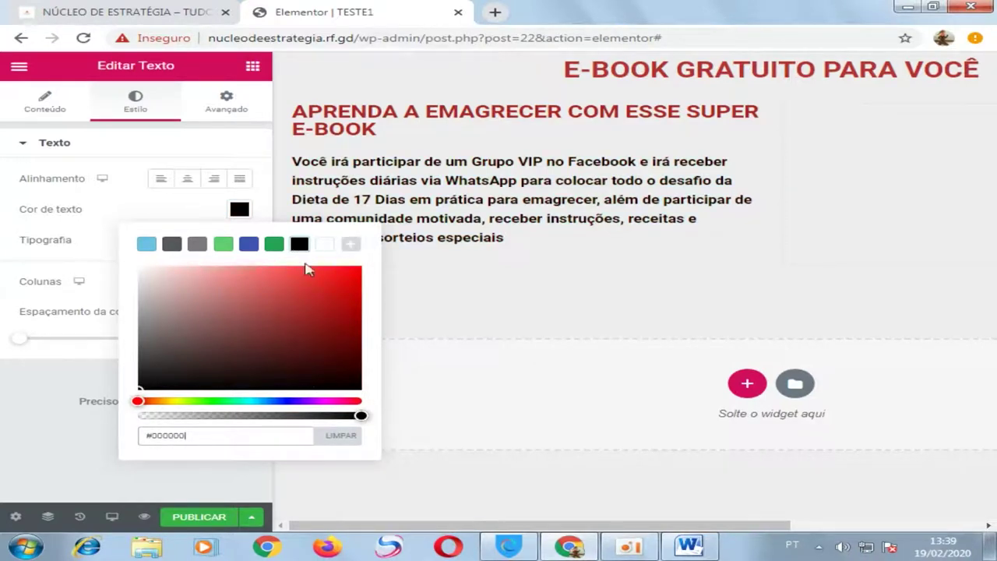
left_click(290, 336)
left_click(328, 303)
left_click(341, 319)
left_click(340, 344)
left_click(316, 337)
left_click(141, 401)
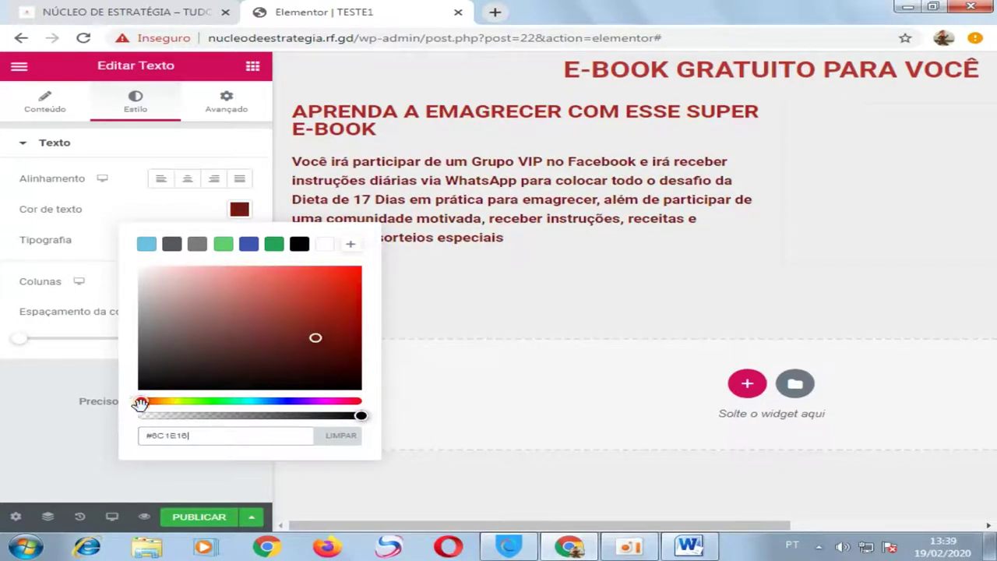
left_click(289, 338)
left_click(345, 305)
left_click(340, 337)
mouse_move(343, 321)
left_mouse_down()
mouse_move(345, 296)
mouse_move(341, 322)
left_mouse_up()
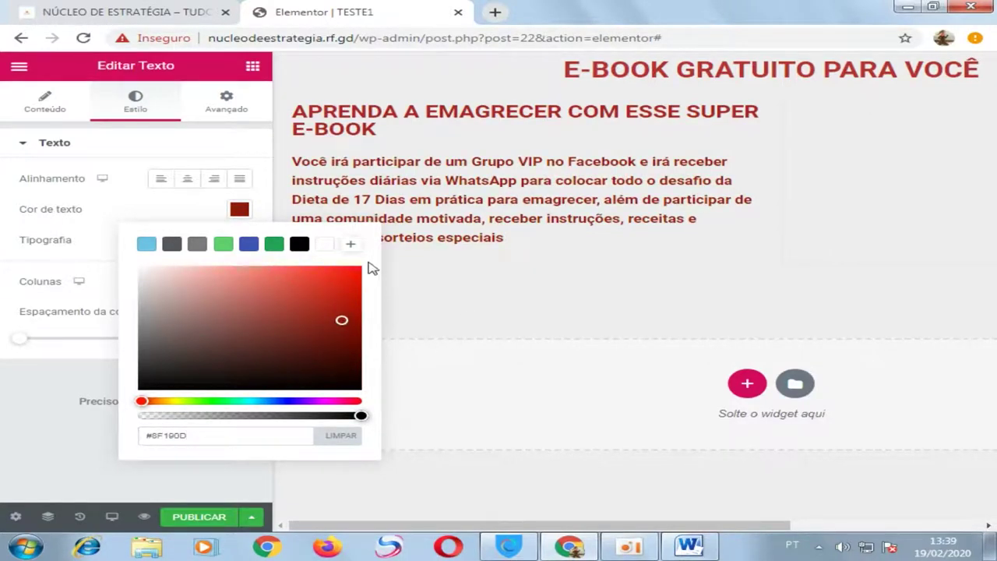
Step: Reselect the recolored paragraph, preview the page with the editing panel hidden, and restore the panel
left_click(437, 108)
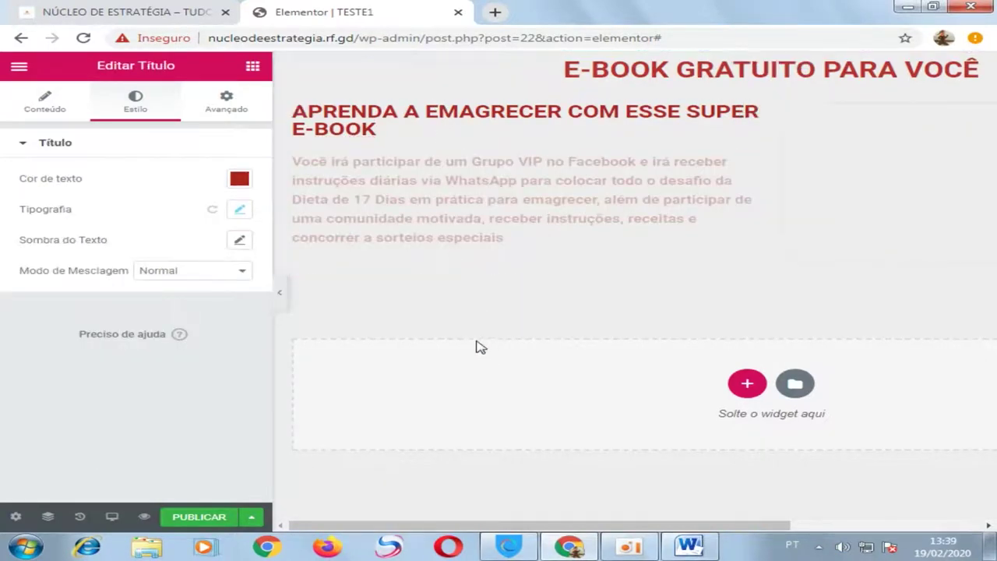
left_click(447, 188)
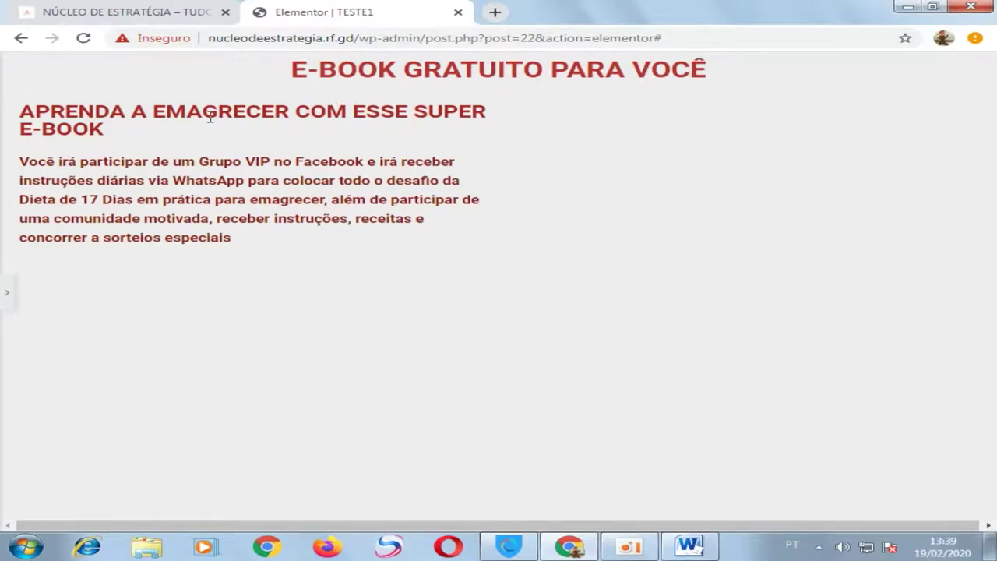
left_click(5, 300)
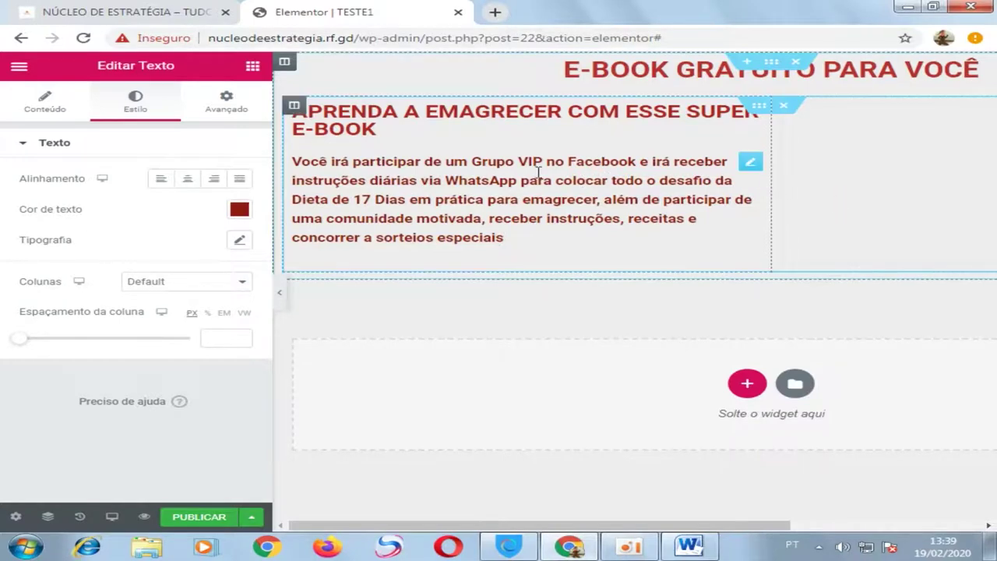
Step: Add an Imagem widget to the inner section's empty second column and upload and insert the FotoJet-768x514 picture from Área de Trabalho
left_click(252, 68)
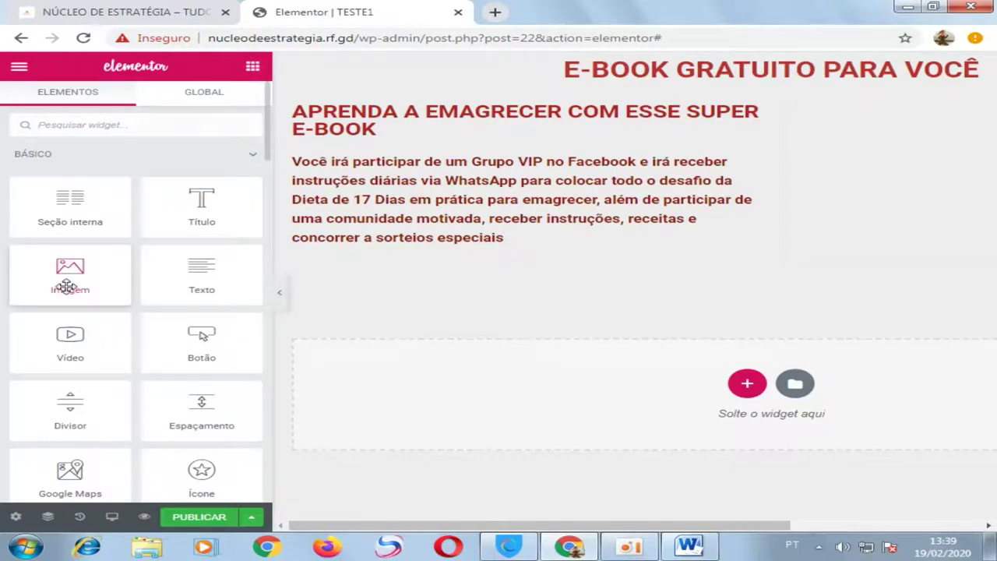
left_click_drag(66, 286, 884, 204)
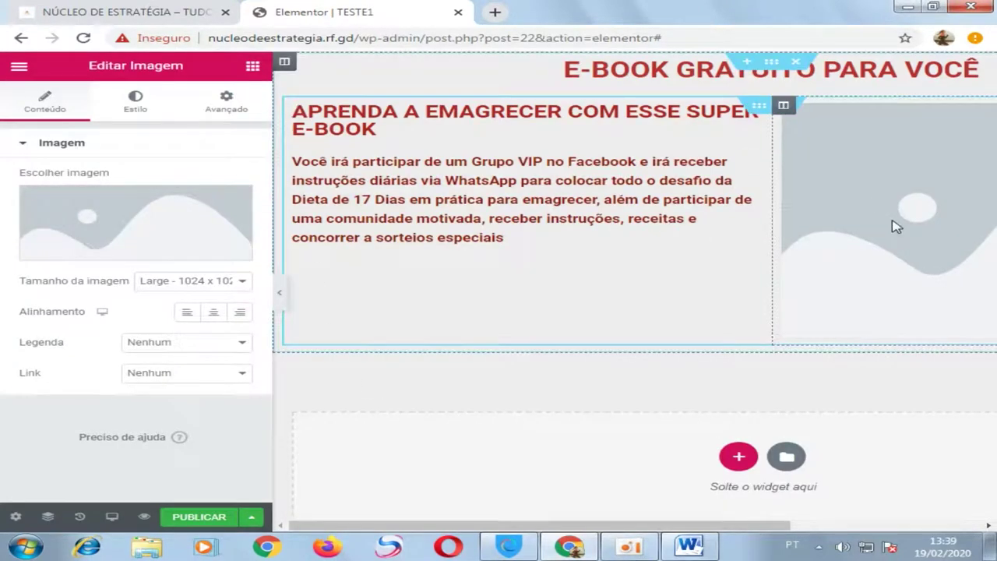
mouse_move(126, 248)
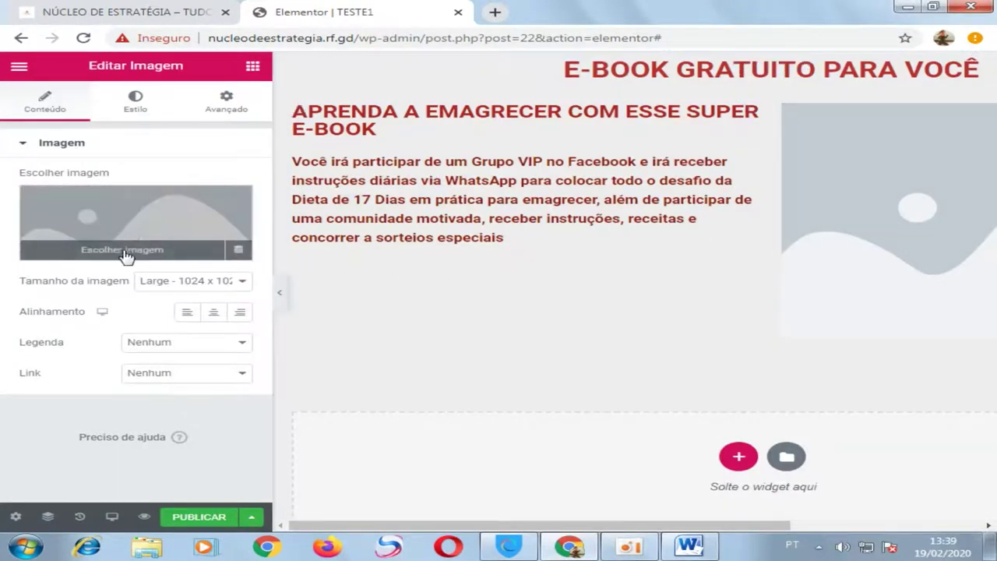
left_click(127, 251)
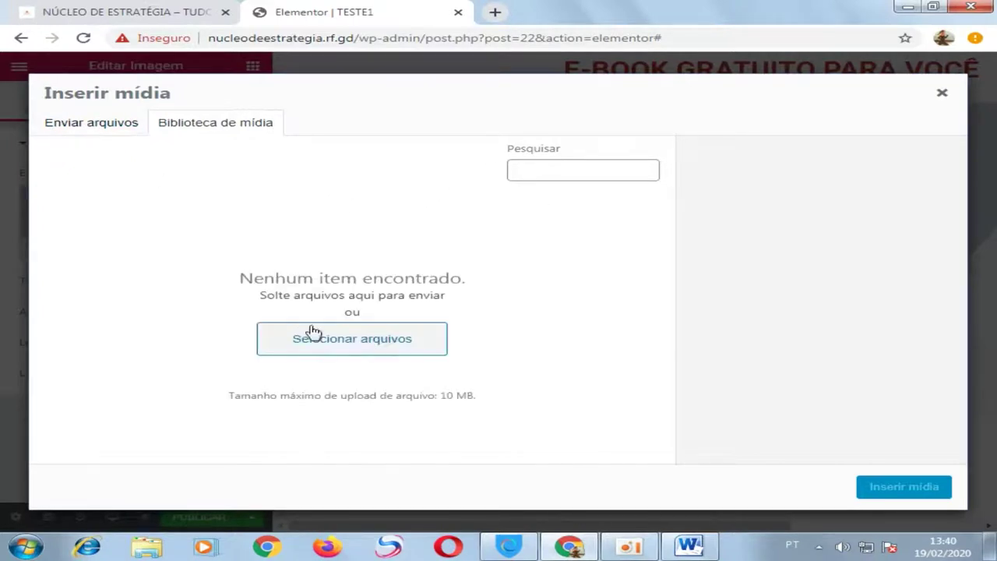
left_click(336, 345)
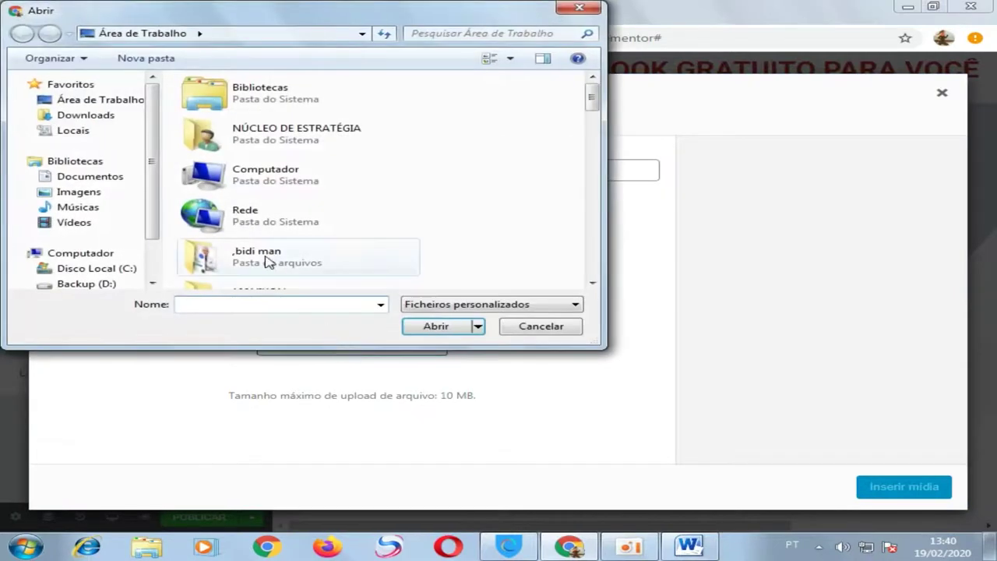
left_click(591, 284)
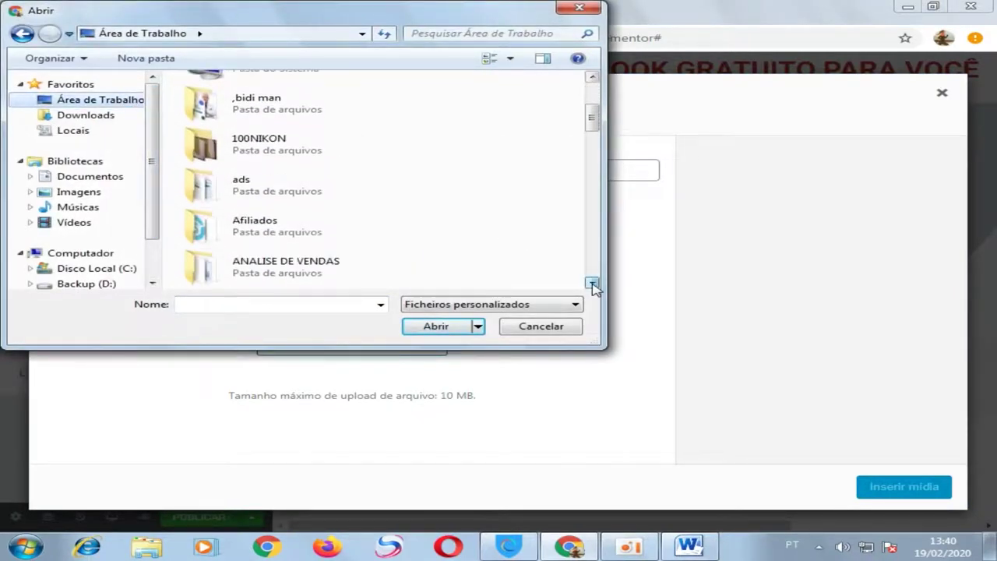
left_click_drag(592, 283, 592, 284)
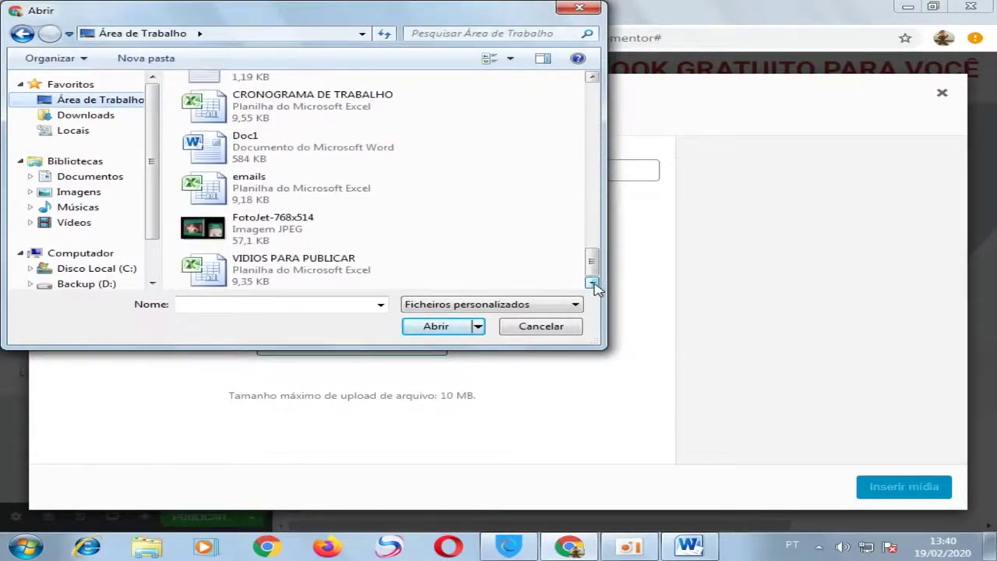
double_click(369, 238)
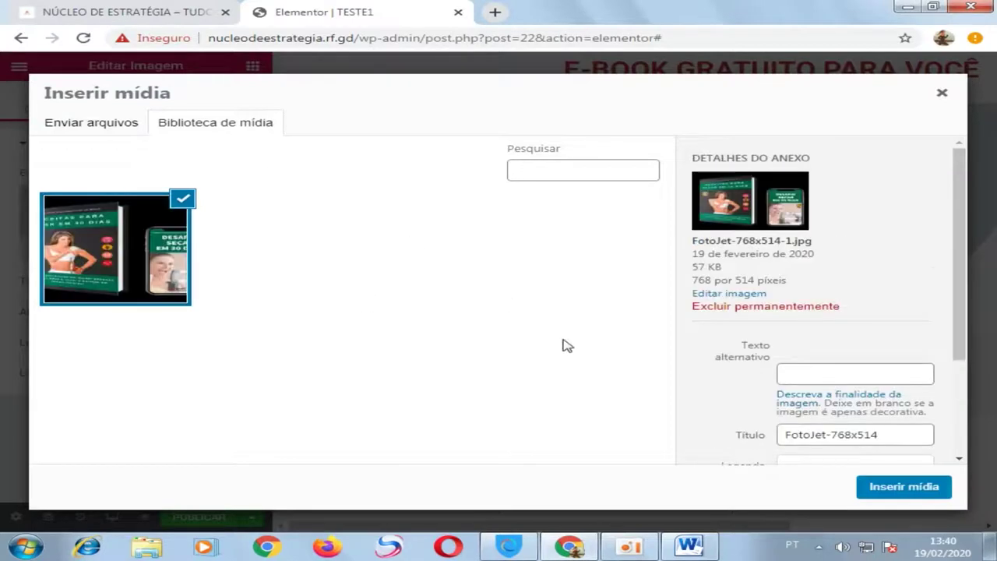
left_click(897, 489)
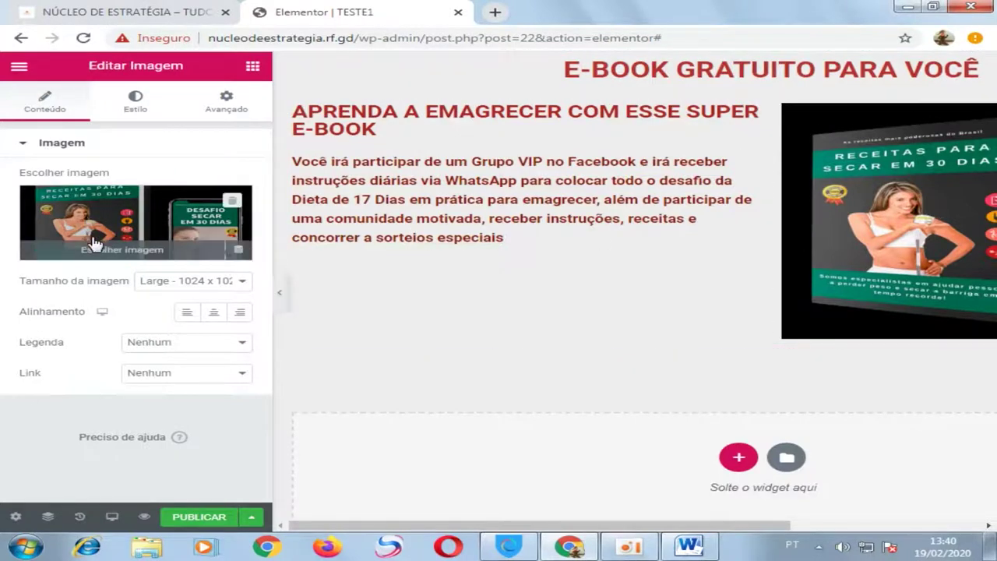
Step: Preview the page with the inserted e-book image while the editing panel is hidden, and restore the panel
left_click(279, 292)
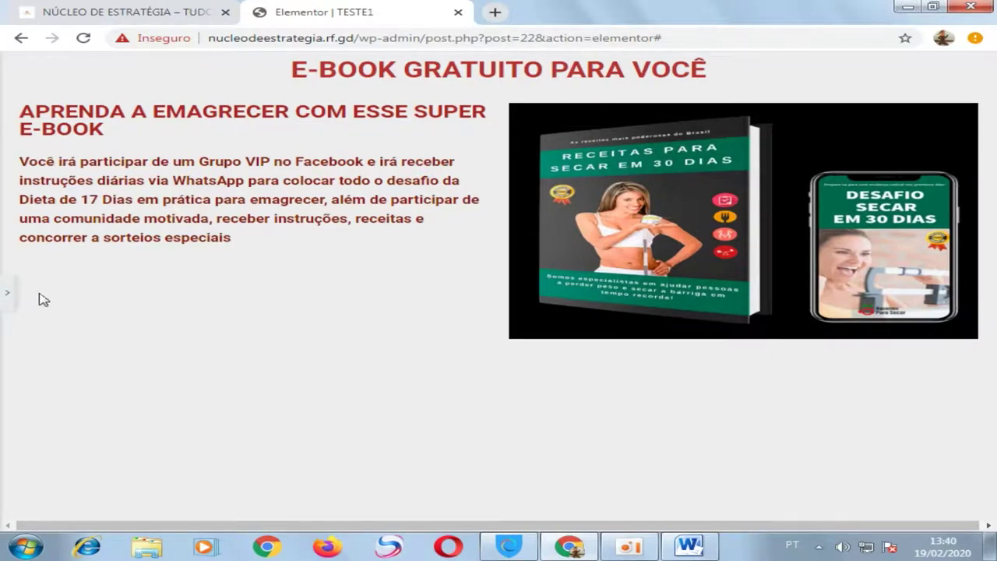
left_click(9, 296)
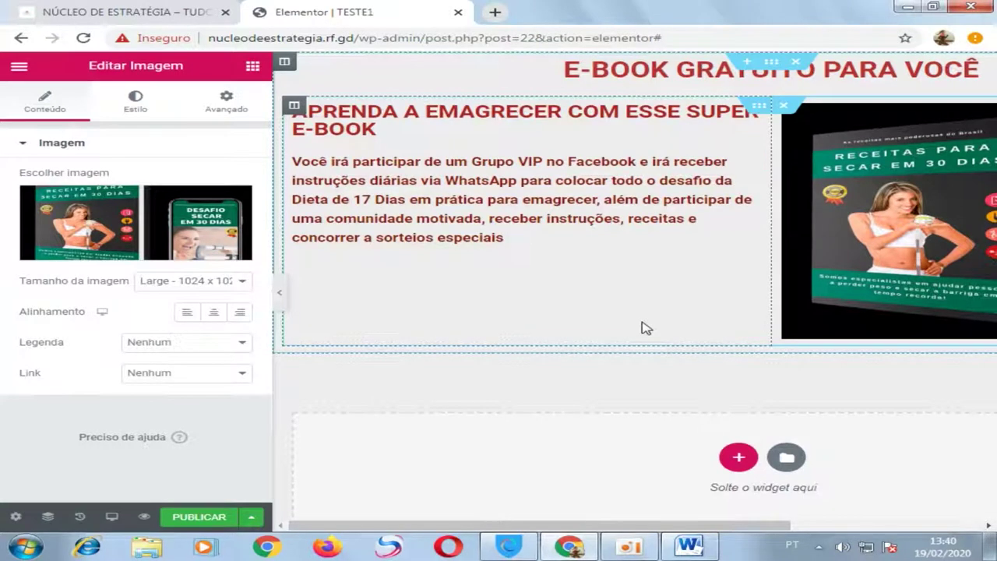
Step: Select the descriptive paragraph, check the two-column layout with the editing panel hidden, and bring the panel back
left_click(445, 178)
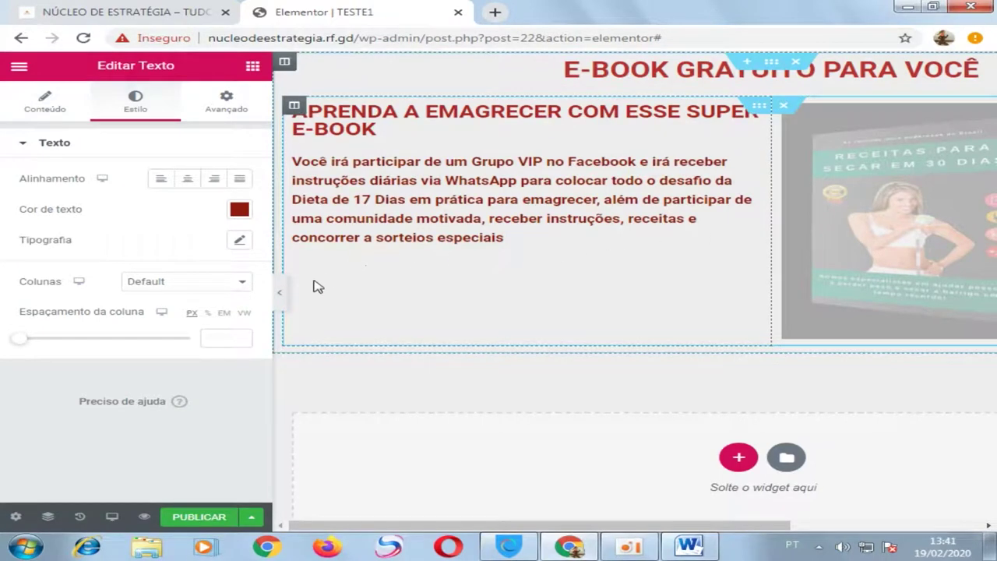
left_click(282, 292)
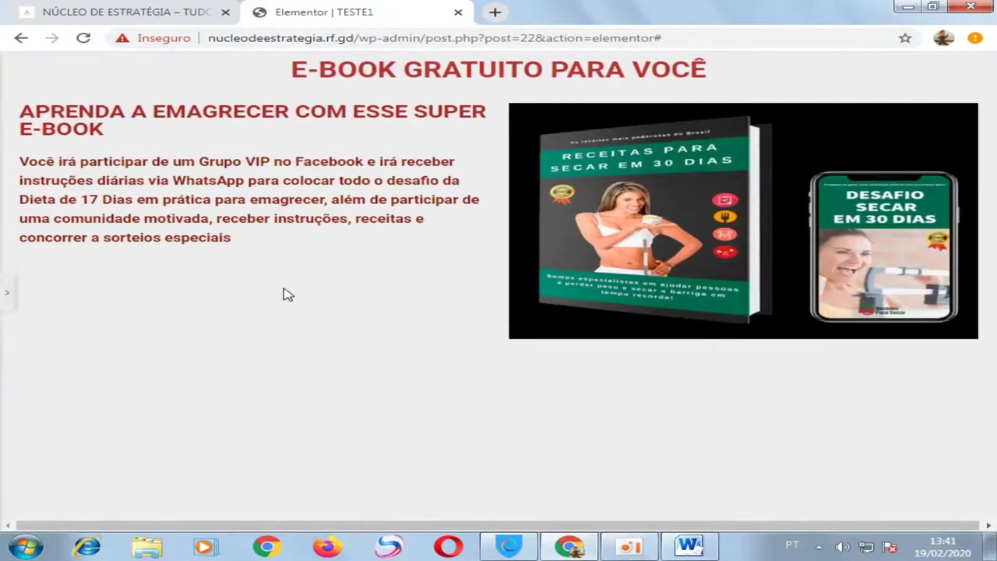
left_click(8, 292)
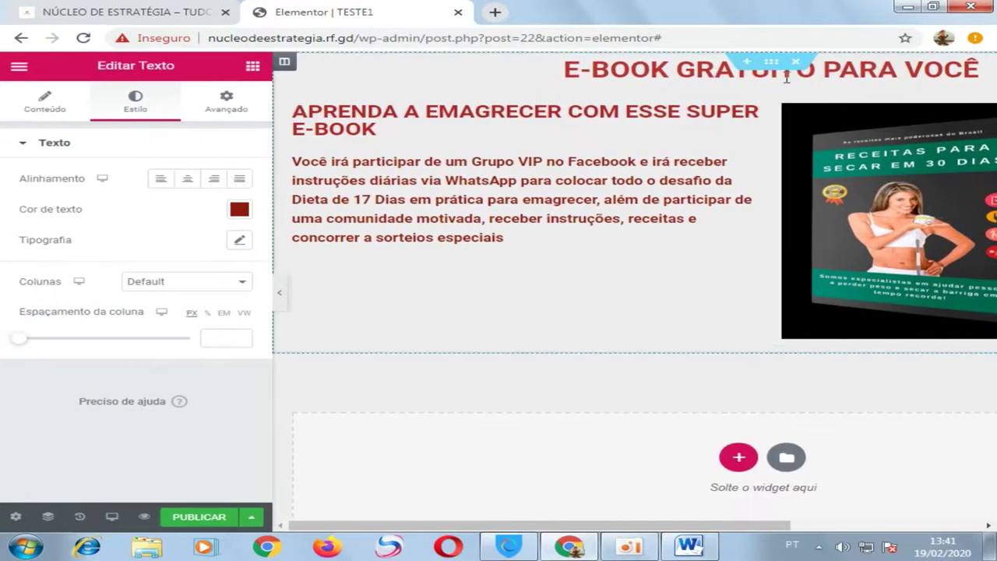
Step: Open the outer section's style settings, set its normal background type to Clássico, and open the background color picker
left_click(771, 62)
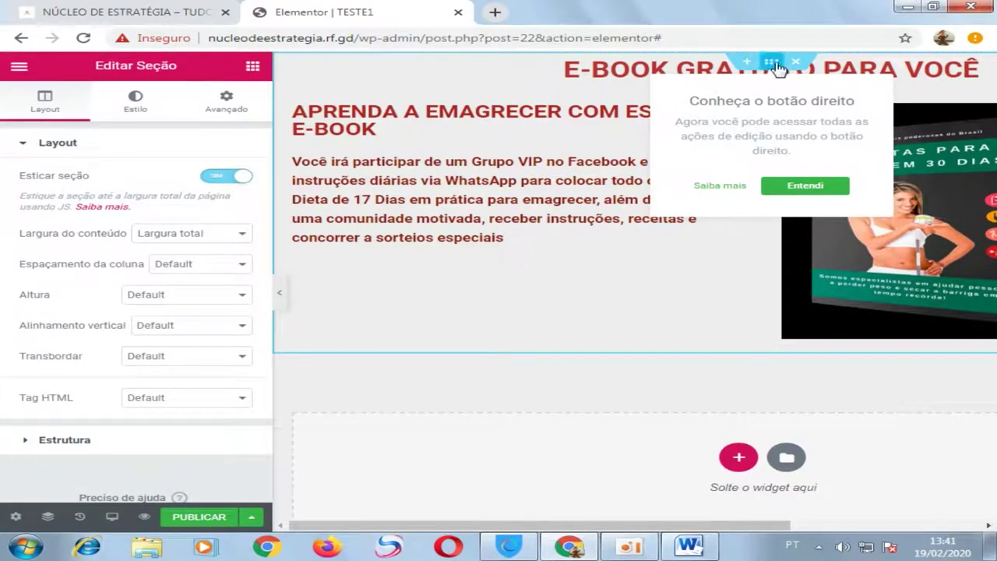
left_click(803, 189)
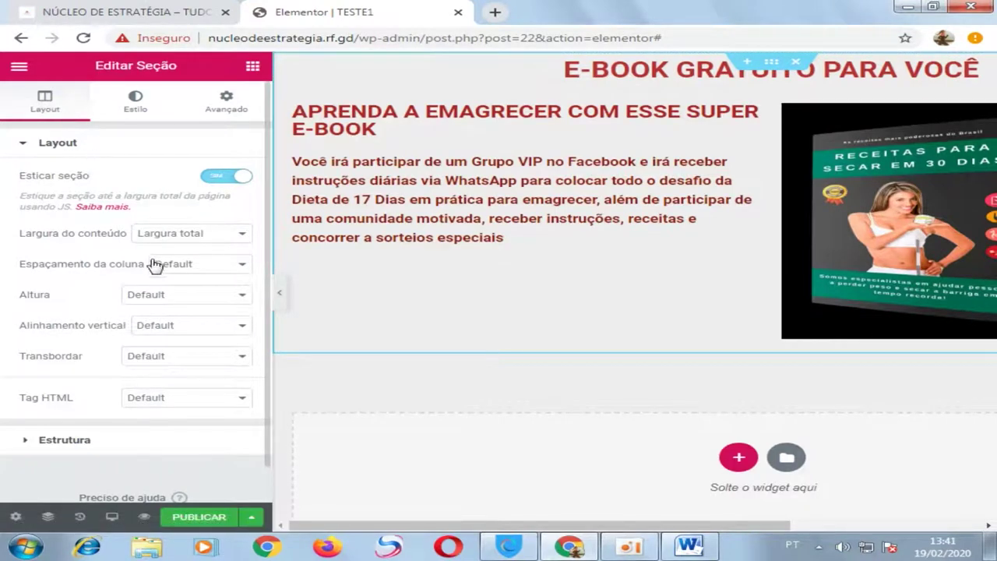
left_click(137, 107)
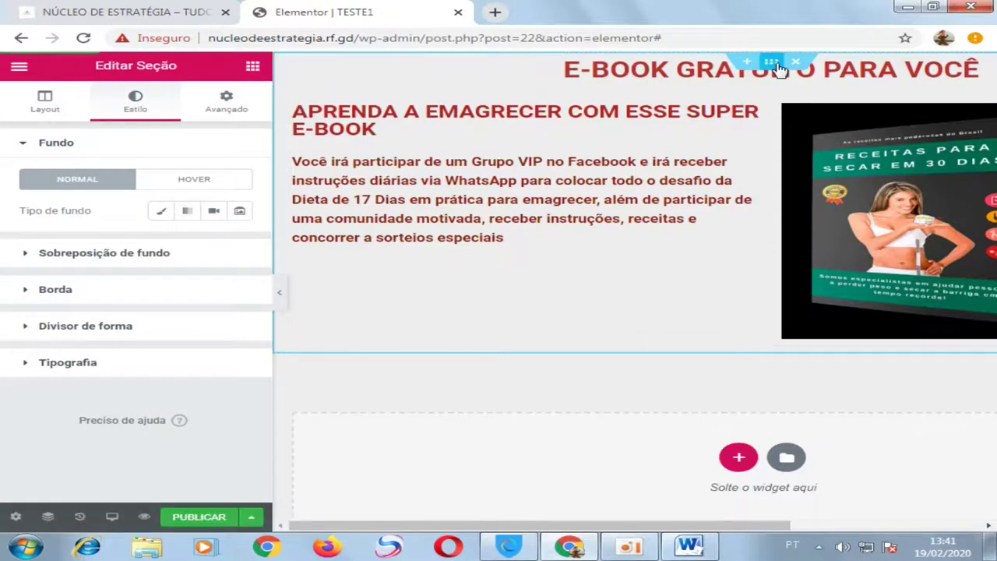
left_click(59, 104)
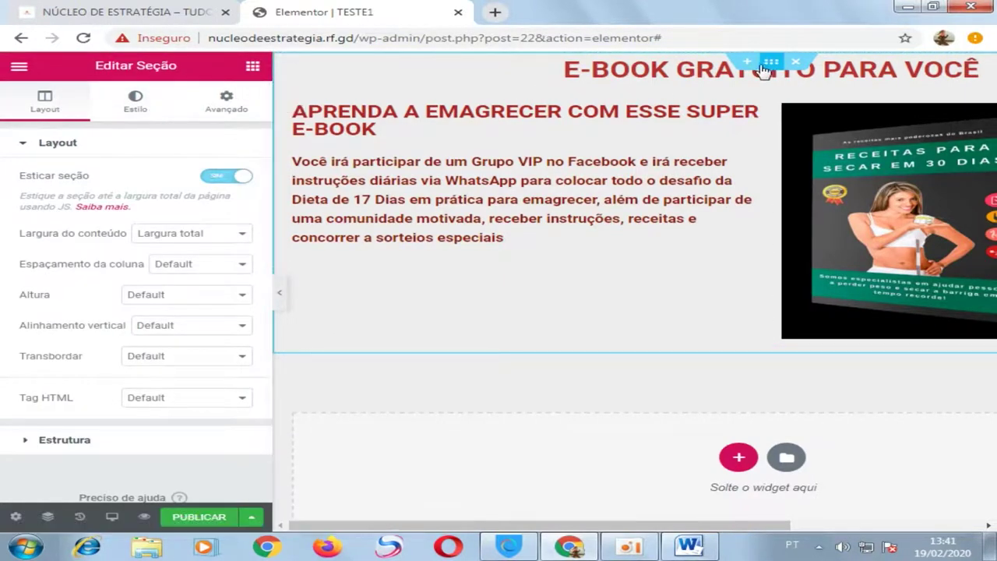
left_click(138, 111)
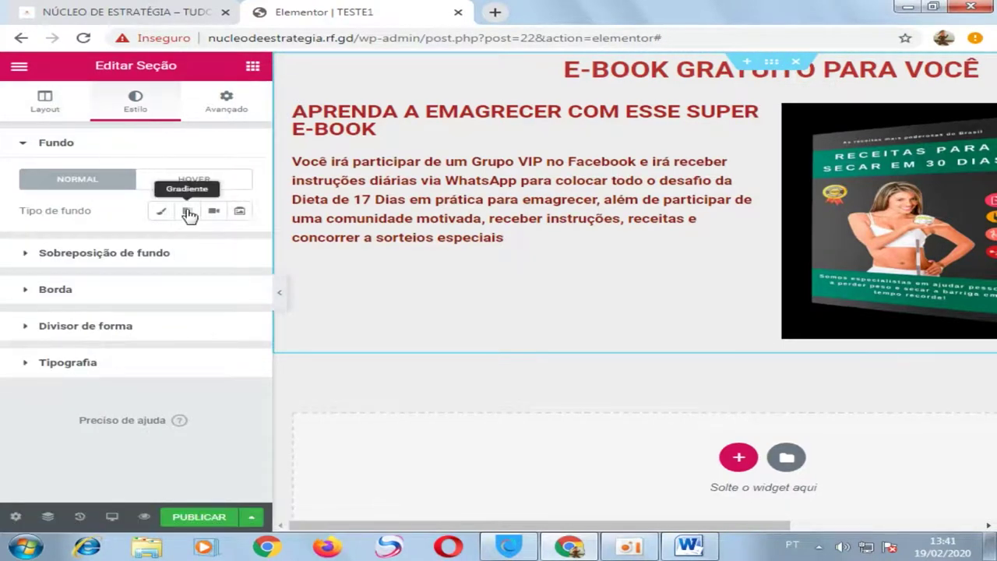
left_click(159, 215)
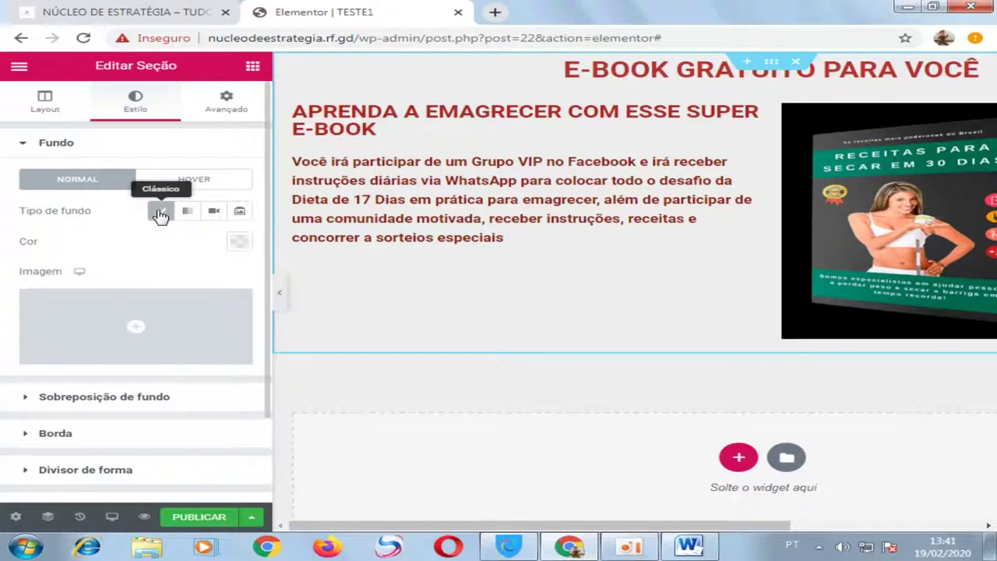
left_click(239, 242)
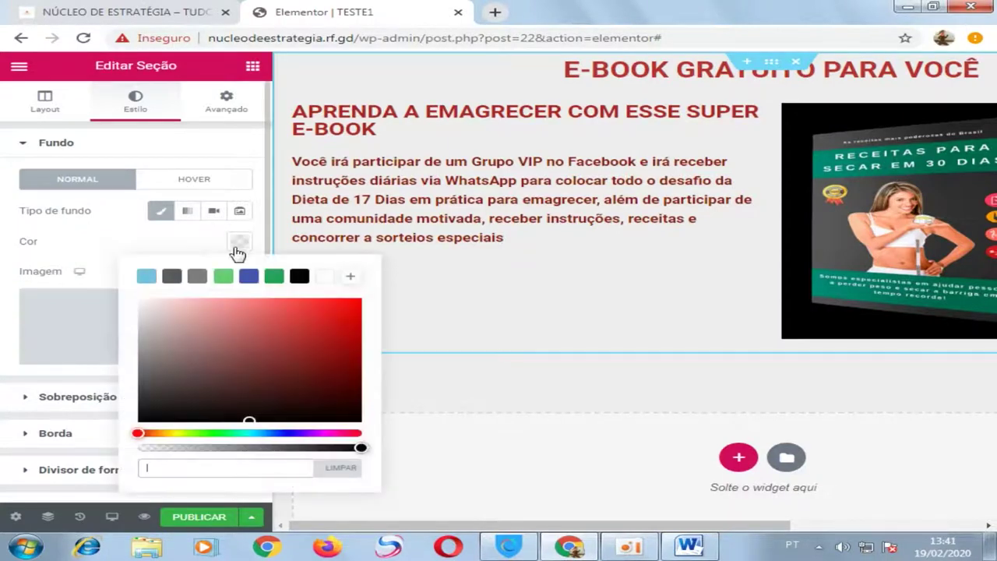